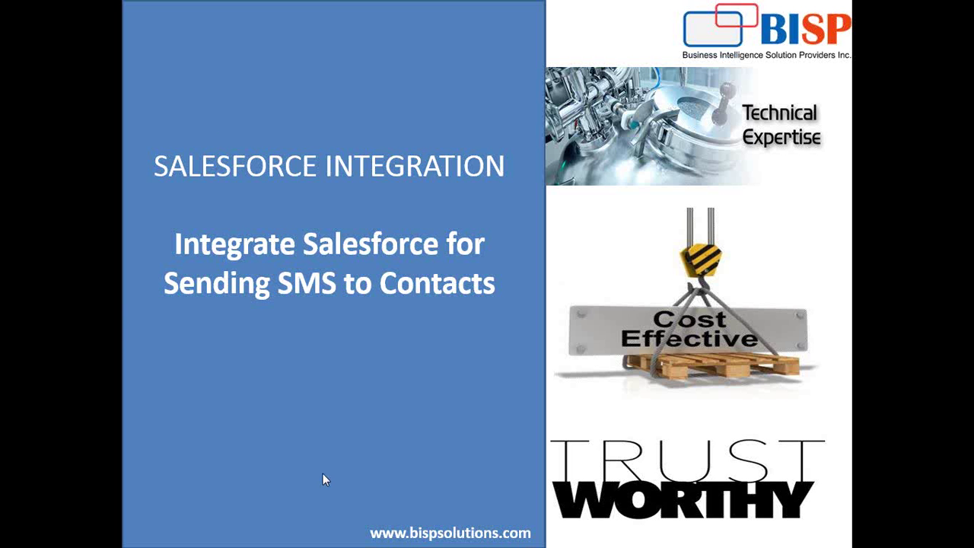
- Bring the Salesforce window forward, switch from Lightning to Salesforce Classic, and open the app menu
left_click(105, 533)
left_click(236, 456)
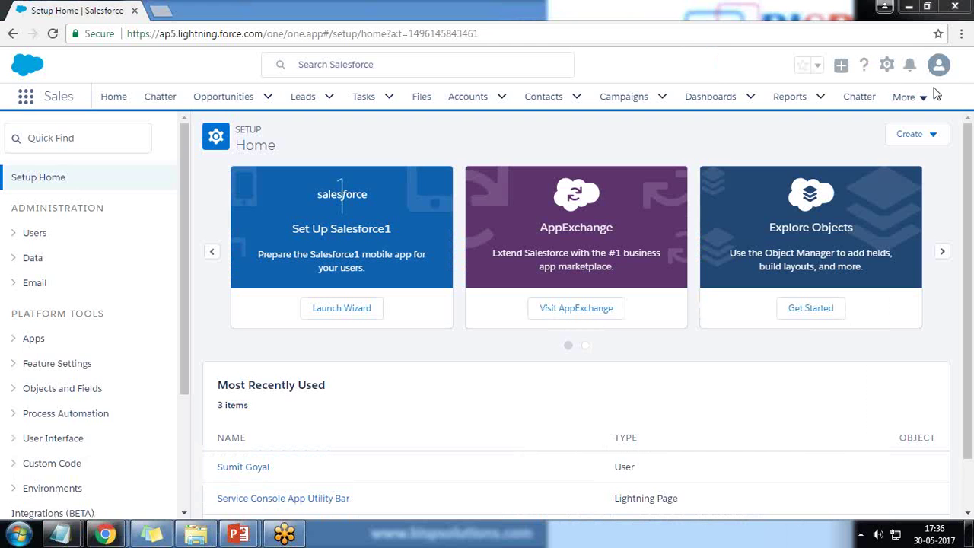
left_click(887, 66)
left_click(940, 67)
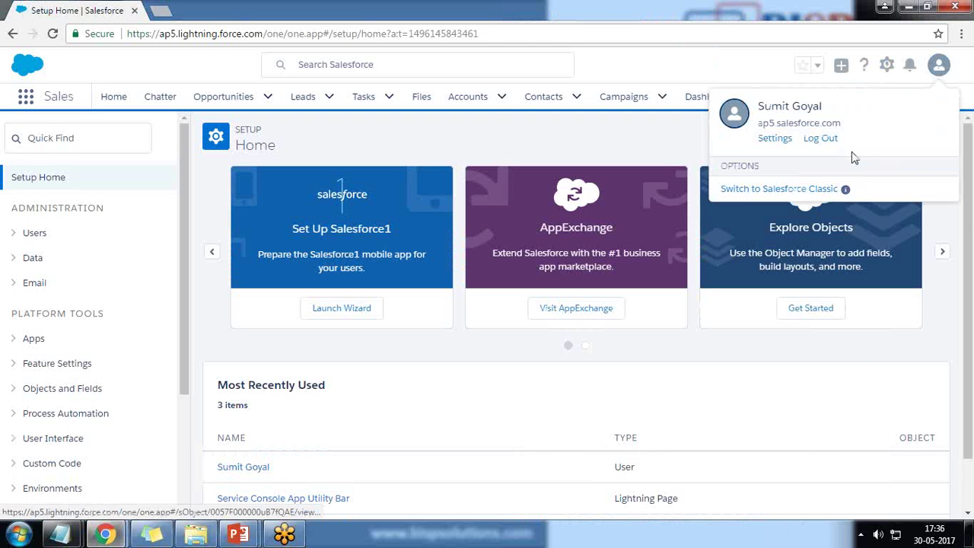
left_click(770, 196)
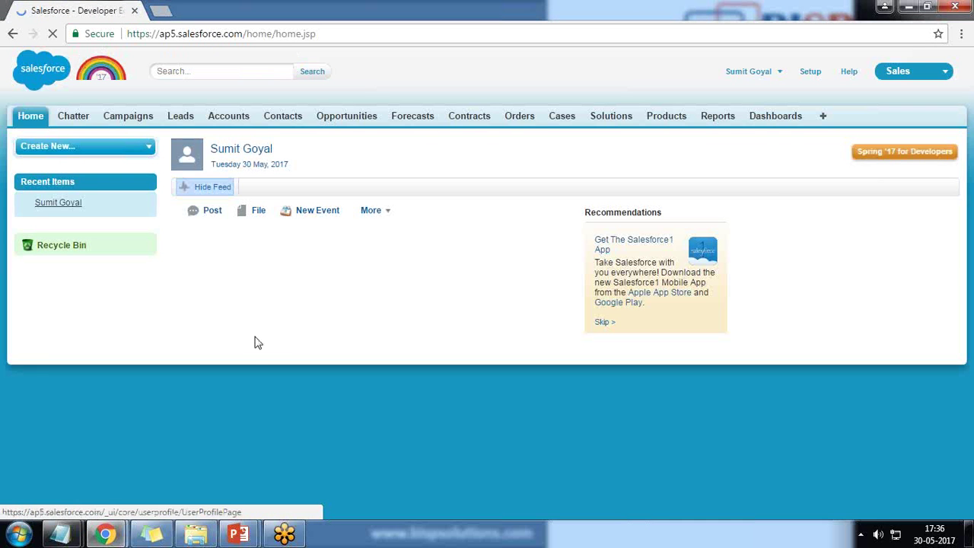
left_click(941, 74)
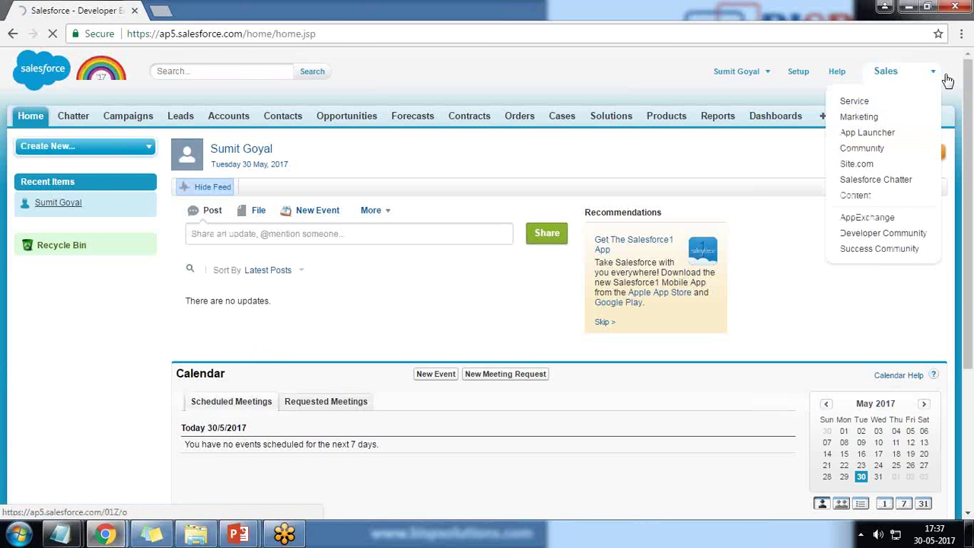
- Open AppExchange from the app menu and search it for 'sms'
left_click(875, 218)
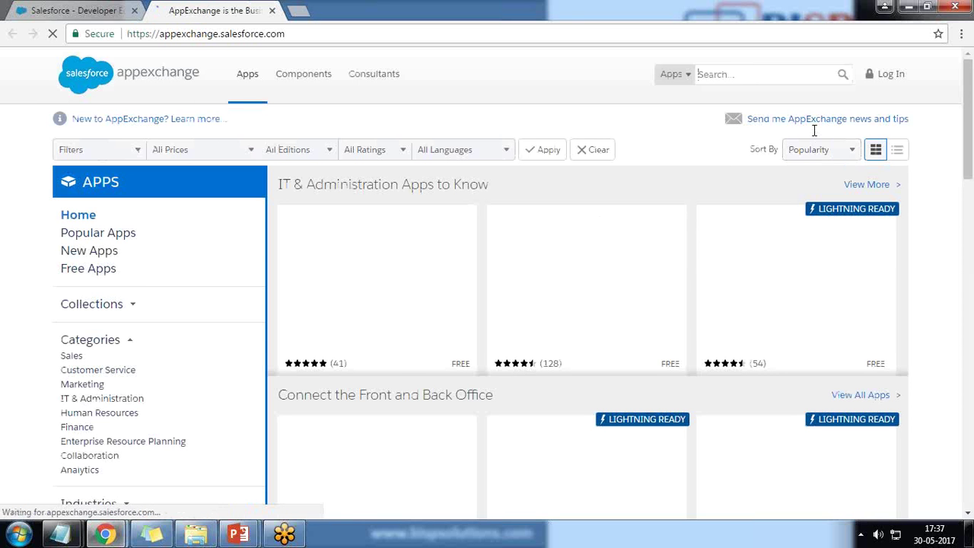
type("sms")
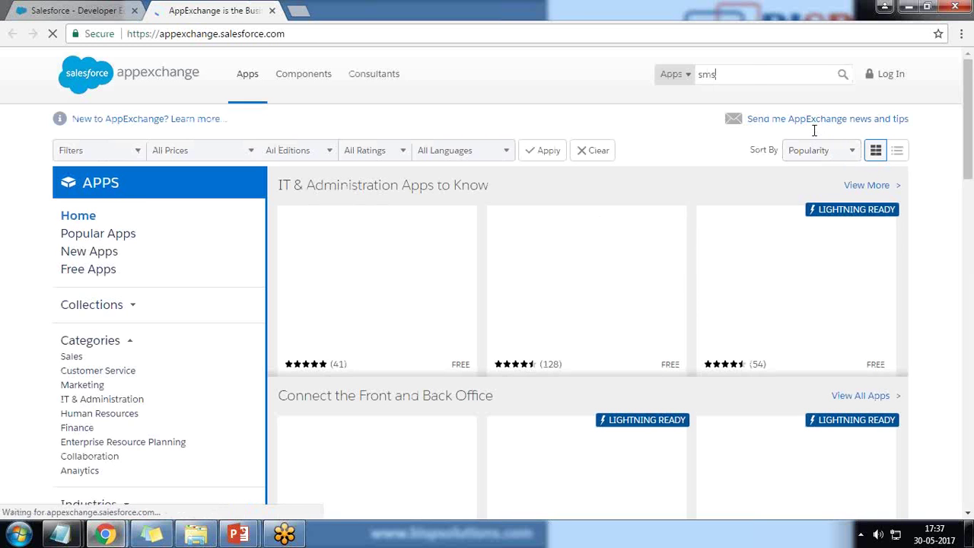
key("Return")
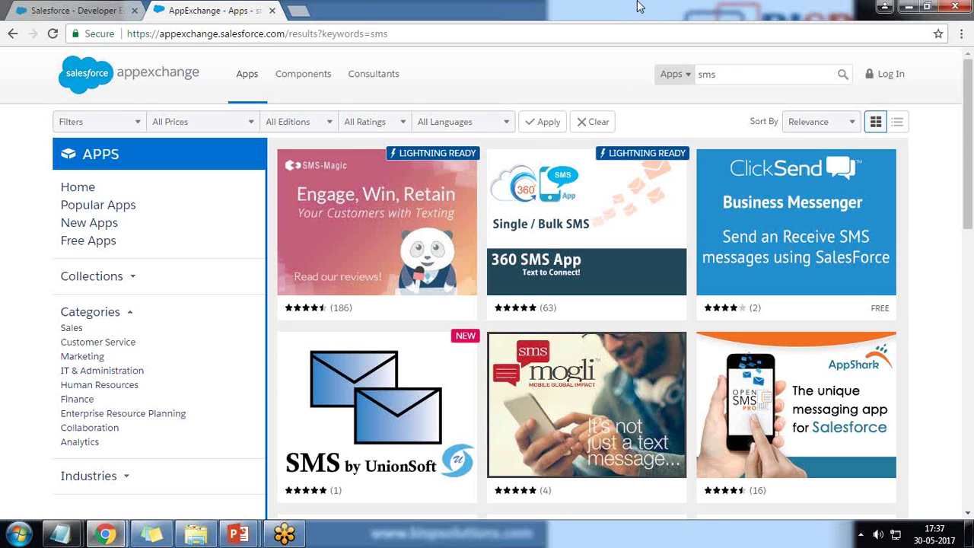
- Open the 360 SMS App listing and start Get It Now
mouse_move(567, 267)
left_click(637, 305)
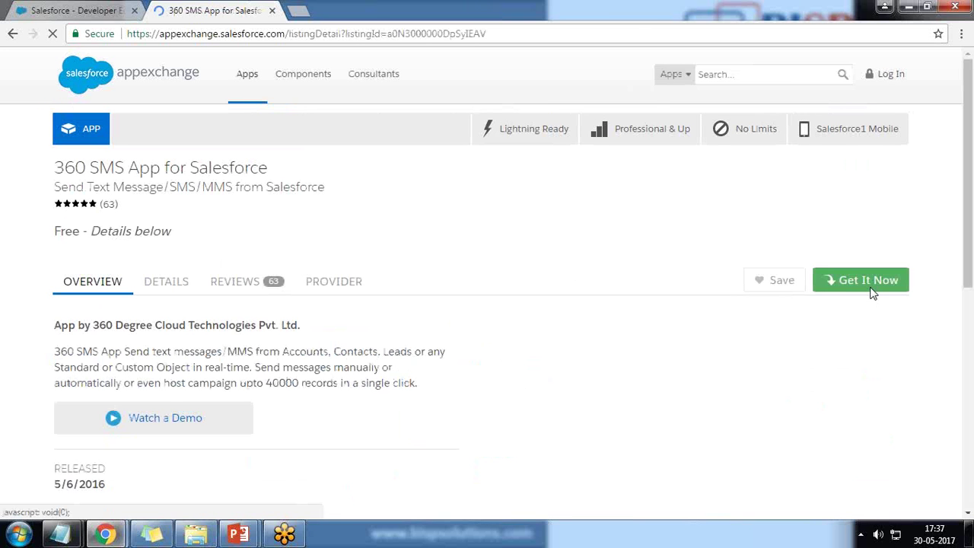
left_click(873, 293)
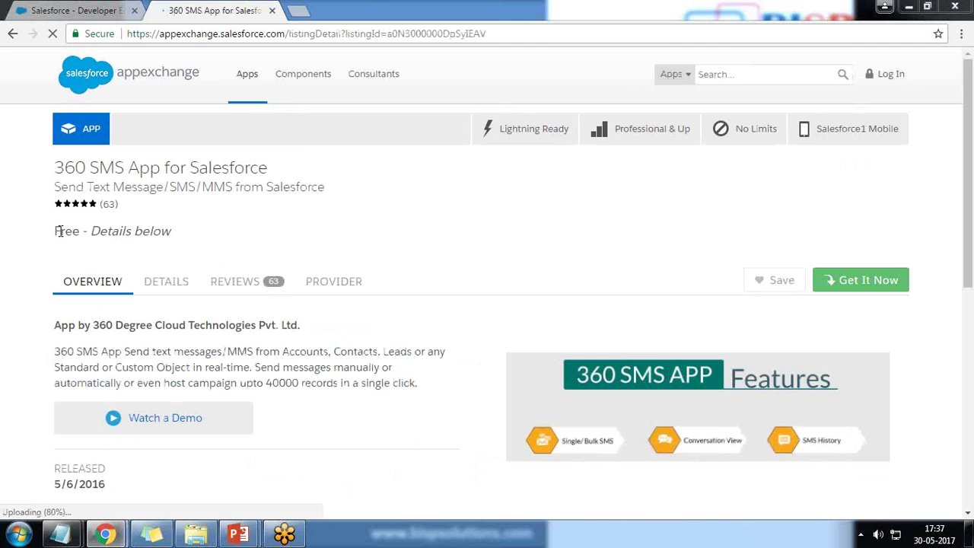
- Note the app's Free pricing, request it again, and log in to AppExchange
left_click_drag(55, 231, 163, 232)
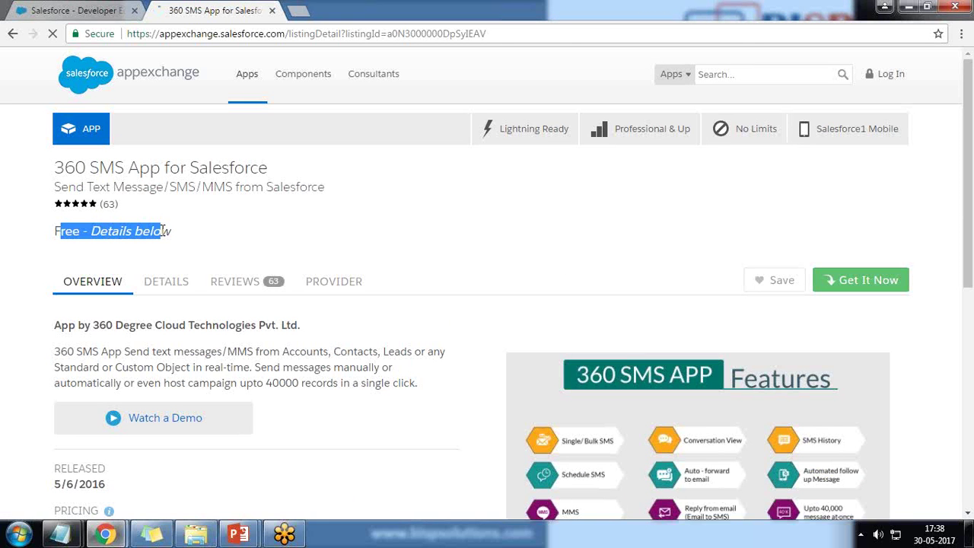
scroll(220, 385, "down", 4)
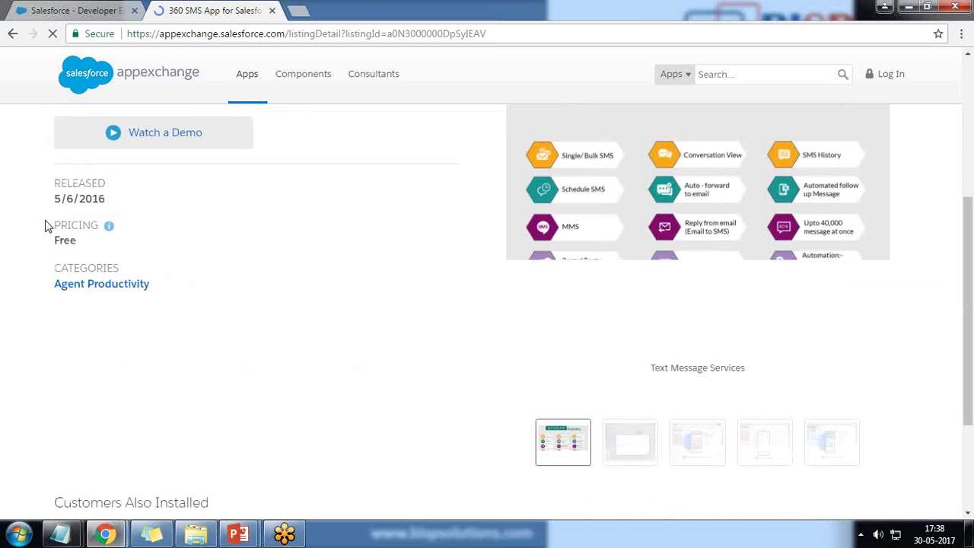
mouse_move(111, 234)
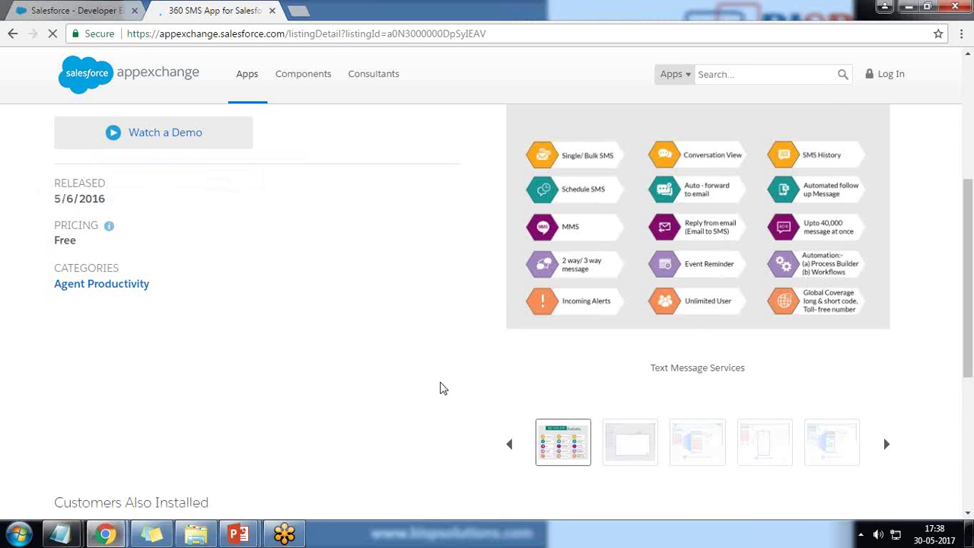
left_click(865, 280)
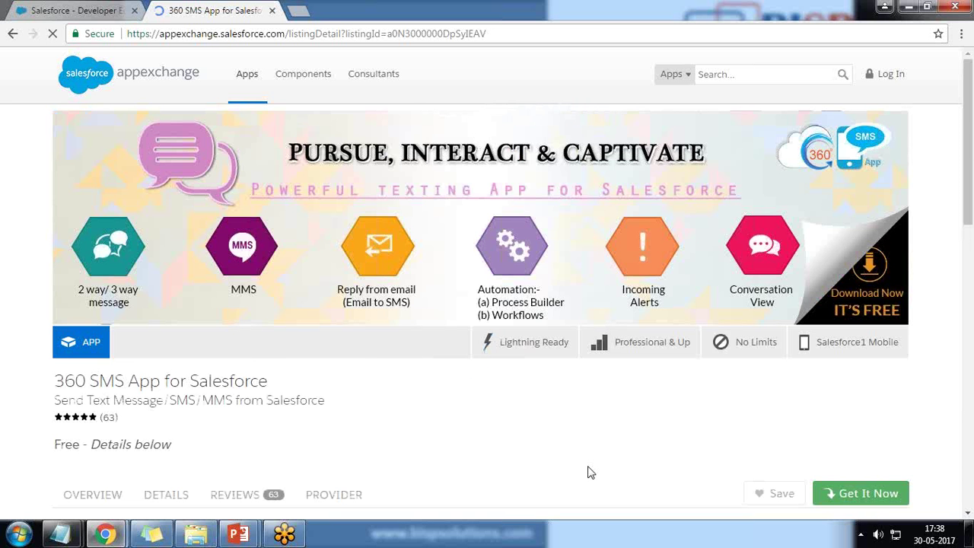
scroll(587, 467, "down", 3)
left_click(394, 335)
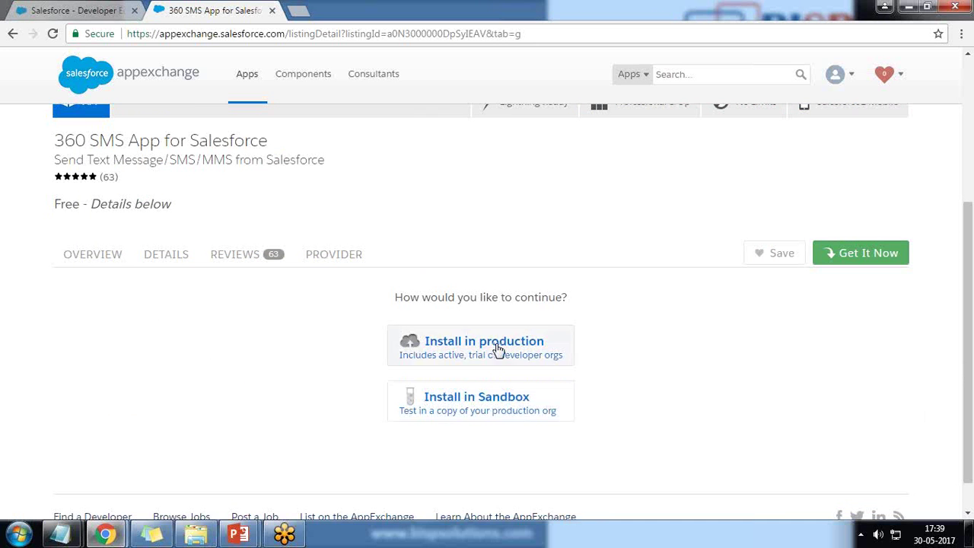
- Choose Install in production, accept the terms and conditions, and confirm installing the 360 SMS App
left_click(495, 349)
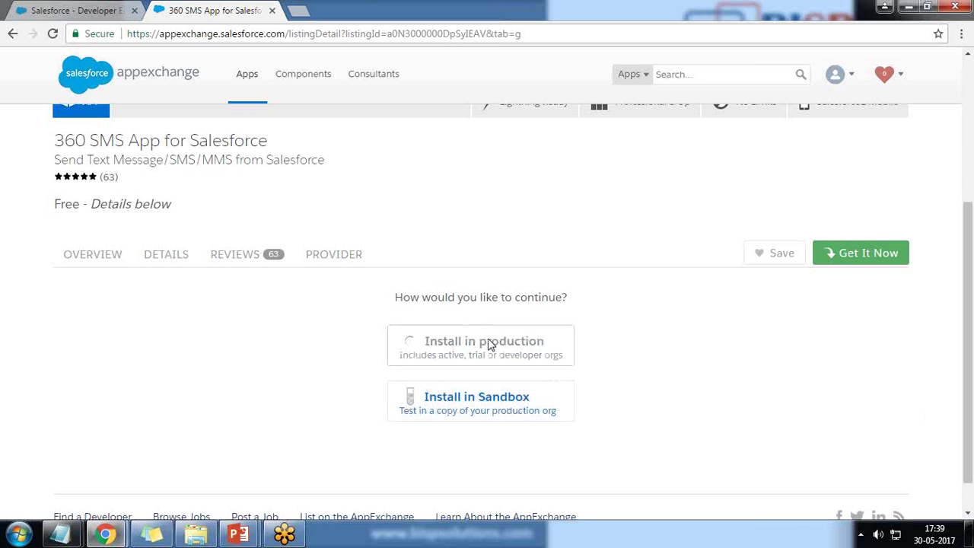
scroll(491, 346, "down", 3)
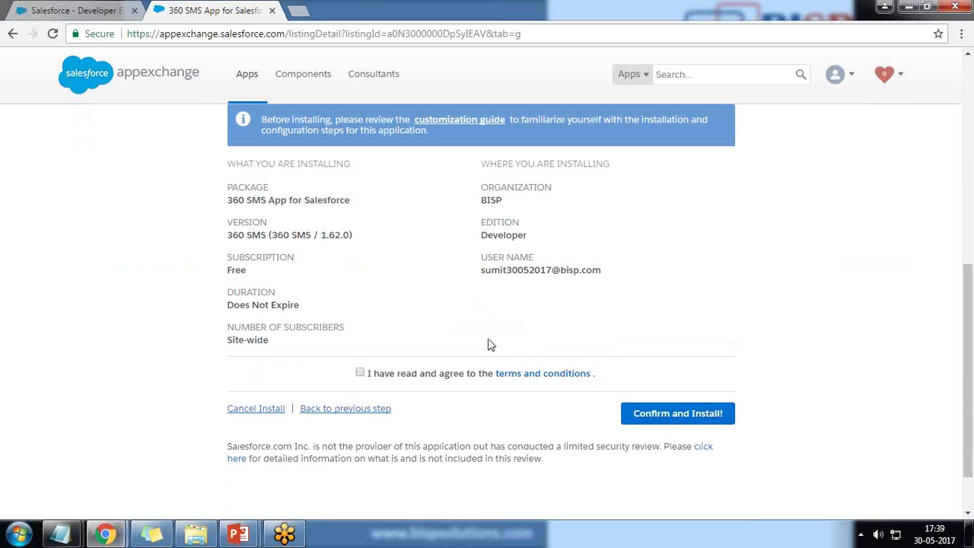
scroll(491, 345, "up", 1)
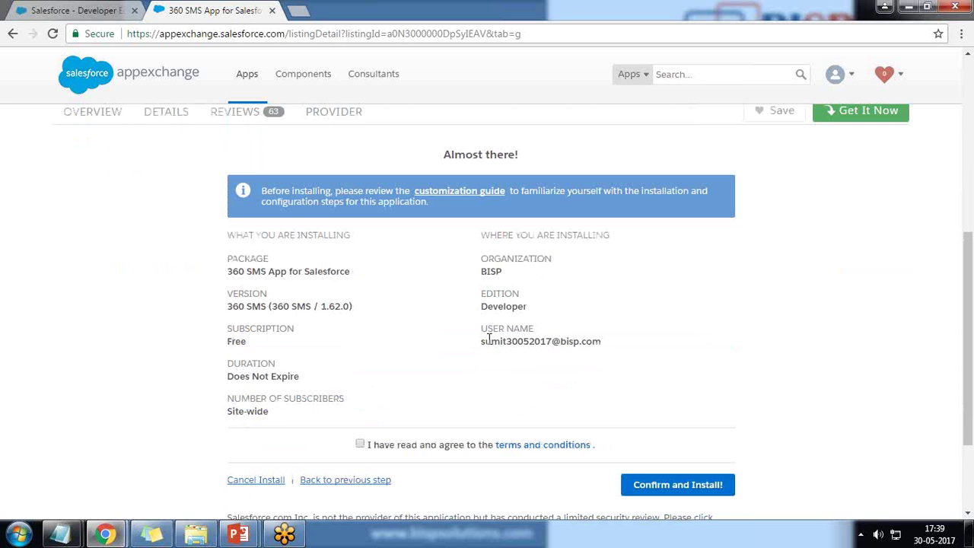
left_click(361, 445)
left_click(670, 487)
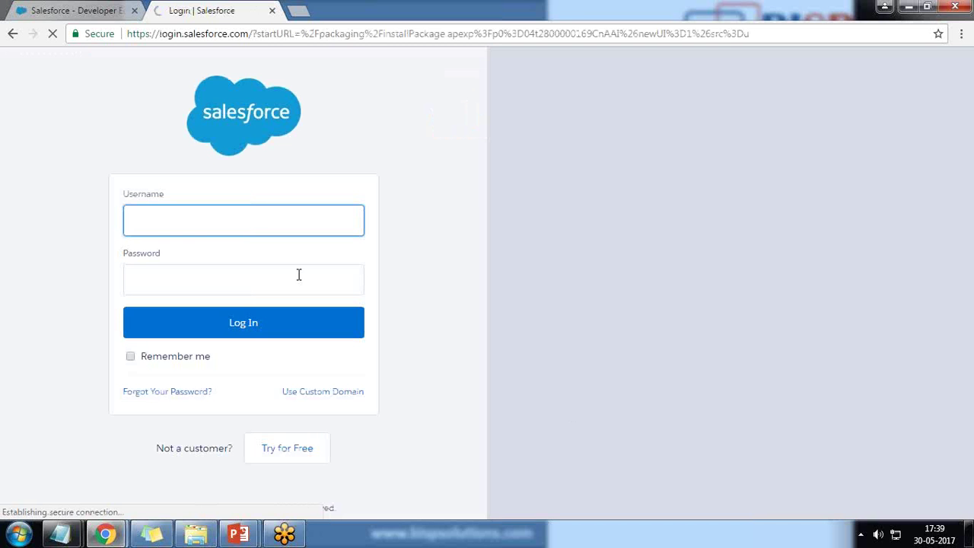
- Sign in to Salesforce with the saved username and the account password
key("ctrl+v")
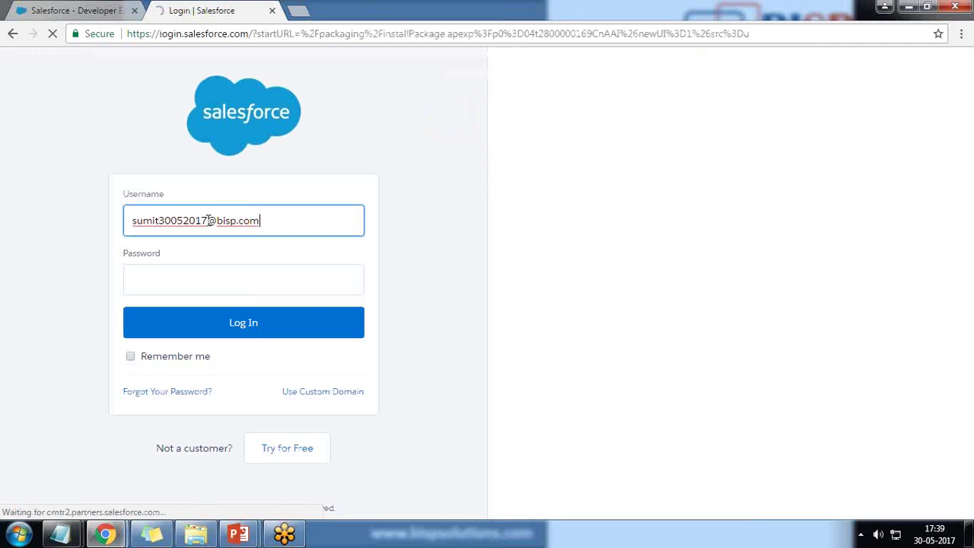
left_click(189, 292)
type("••••••")
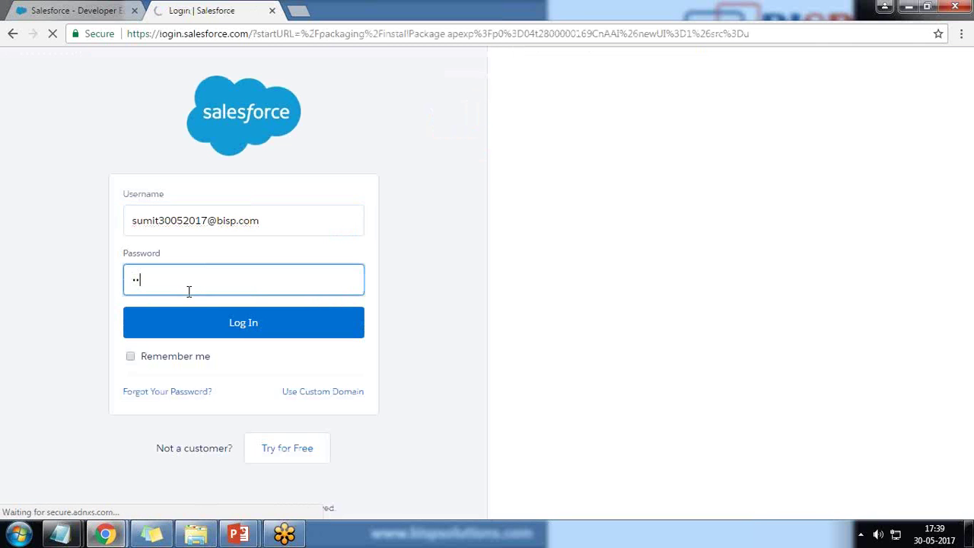
type("•••••")
key("Return")
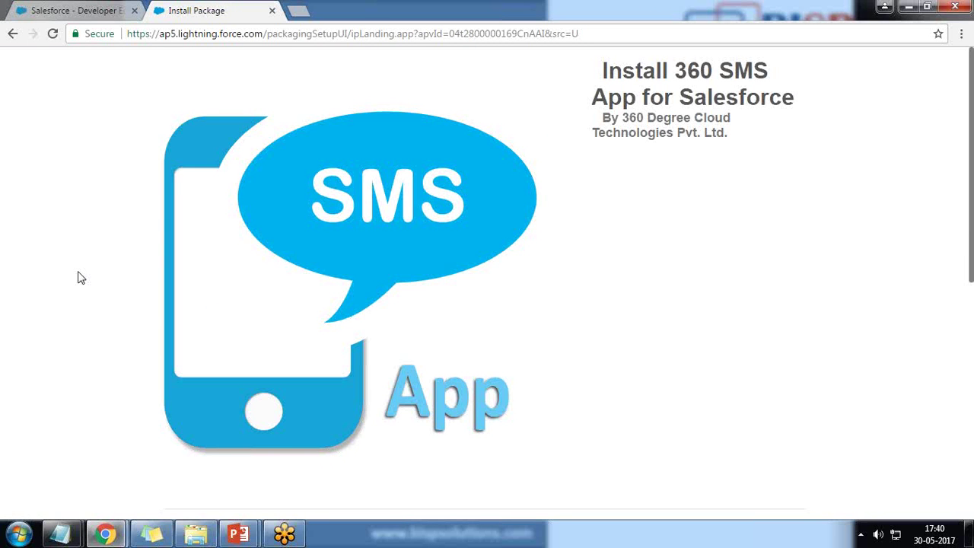
- Install the 360 SMS package for all users, granting access to its third-party websites
scroll(70, 274, "down", 5)
scroll(68, 274, "down", 1)
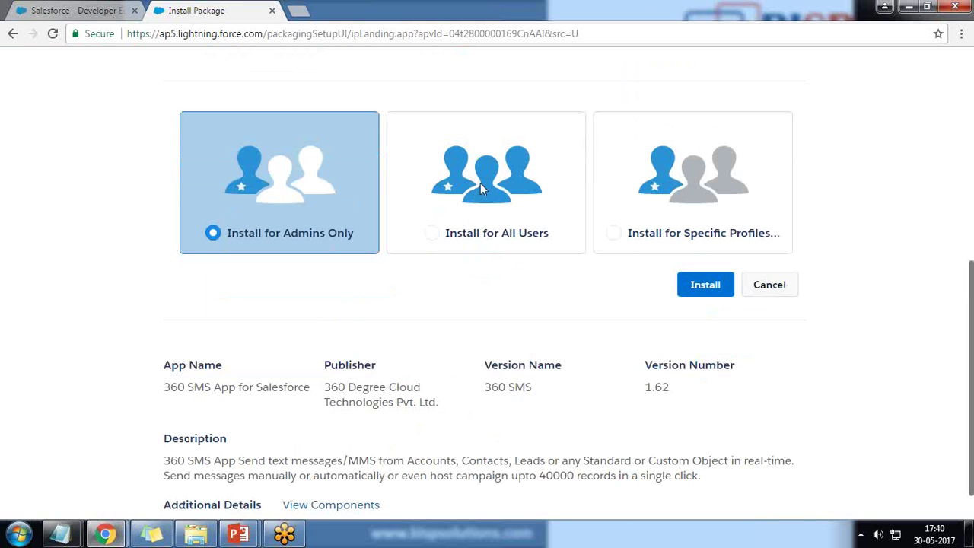
left_click(481, 185)
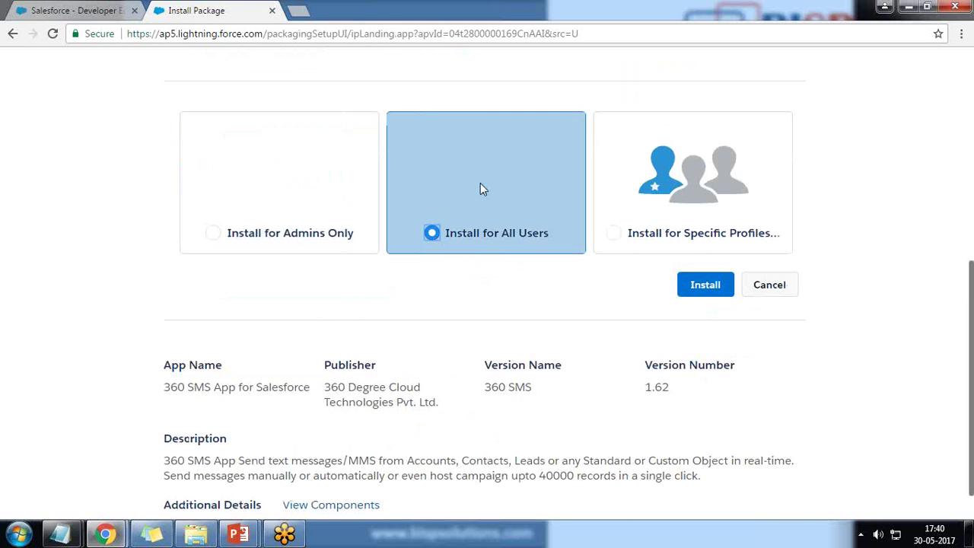
left_click(705, 287)
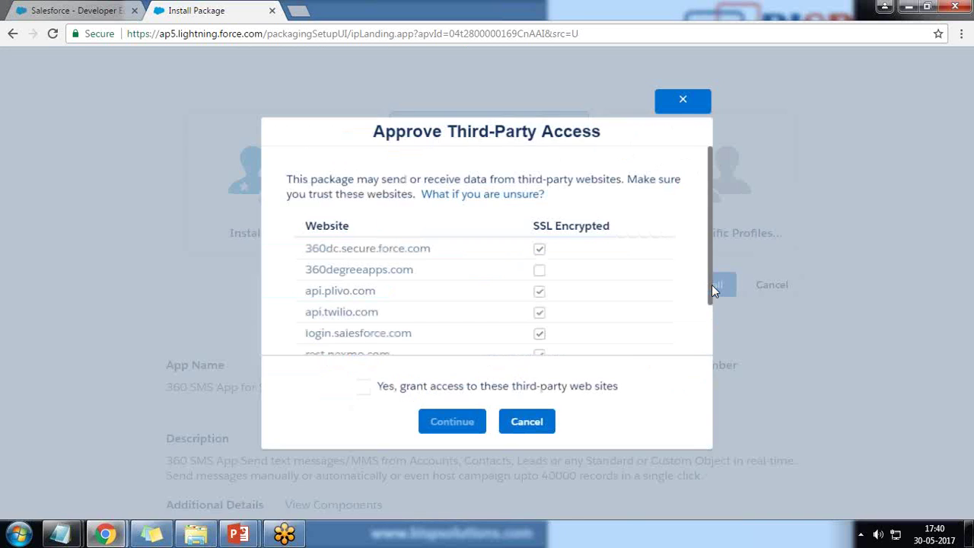
left_click(364, 389)
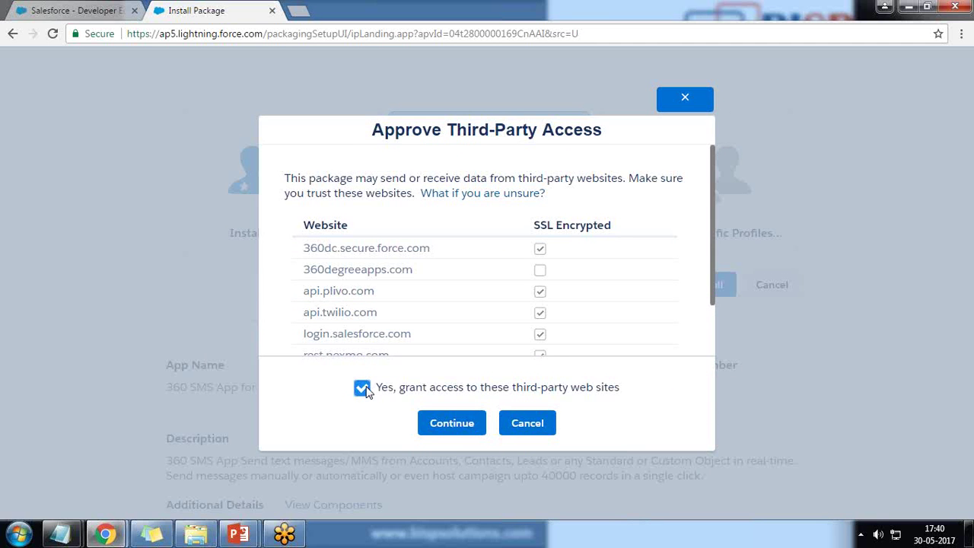
left_click(455, 430)
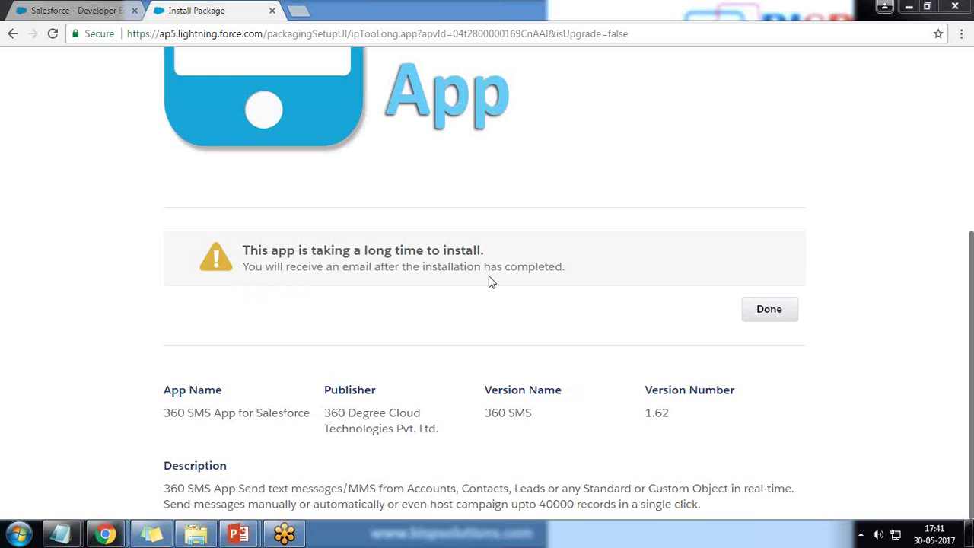
- Leave the install page, dismiss the mobile app banner, and reload Installed Packages
left_click(767, 315)
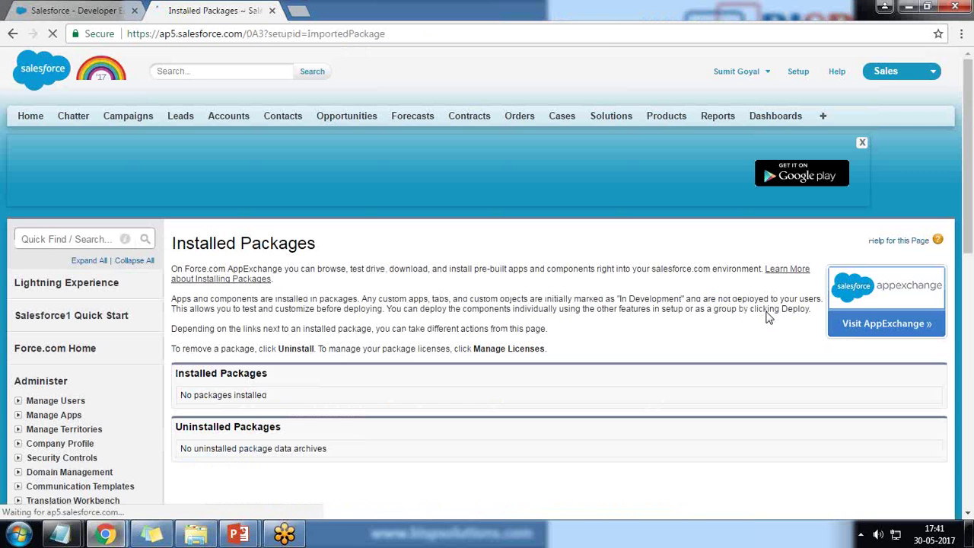
scroll(289, 358, "down", 5)
scroll(289, 358, "up", 5)
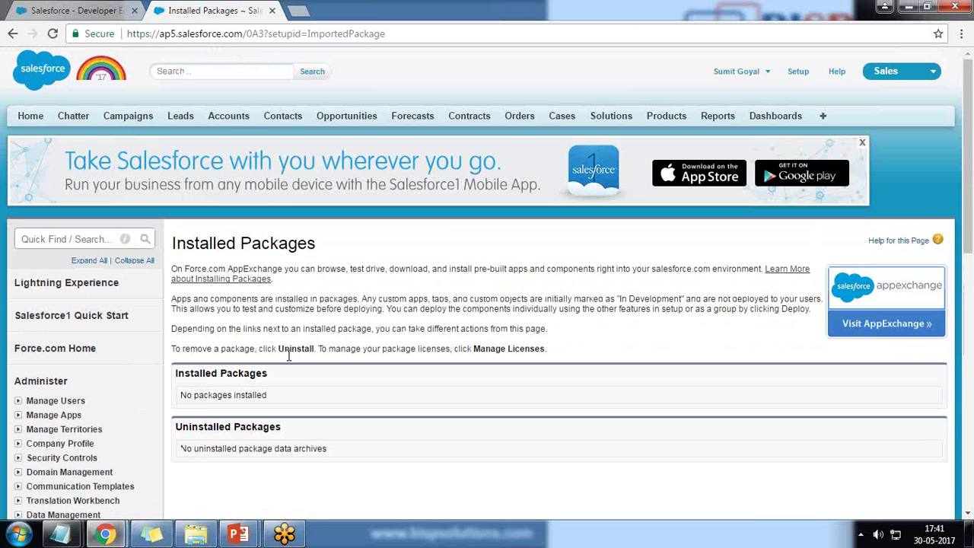
left_click(863, 143)
left_click(53, 34)
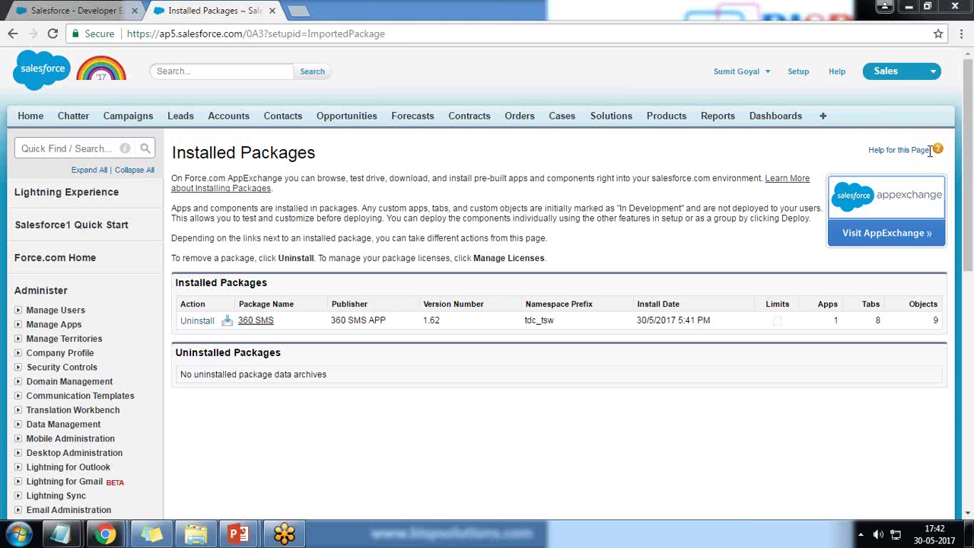
- Highlight the 360 SMS package's publisher 360 SMS APP and its Apps count of 1, then open the app menu
left_click_drag(177, 283, 264, 284)
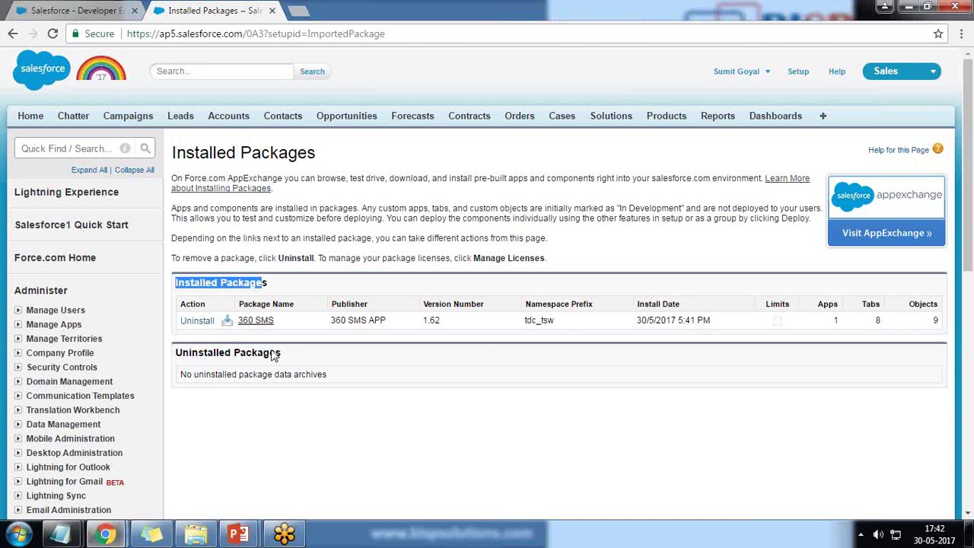
left_click_drag(329, 321, 393, 320)
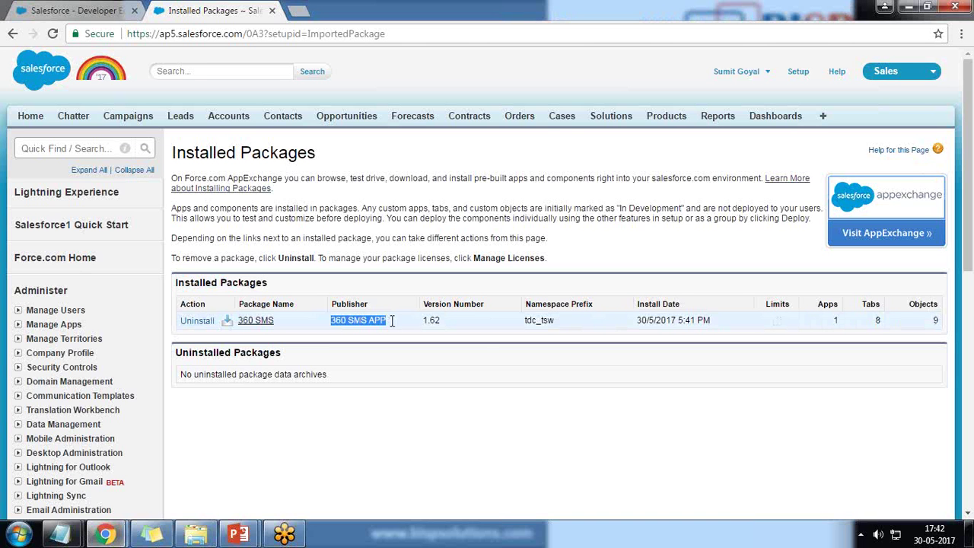
left_click_drag(643, 320, 668, 320)
double_click(836, 320)
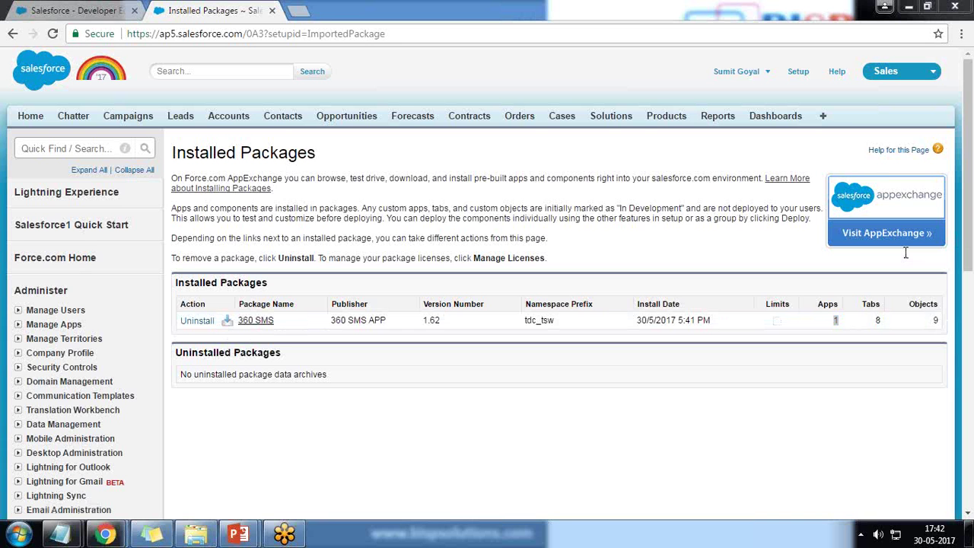
left_click(935, 78)
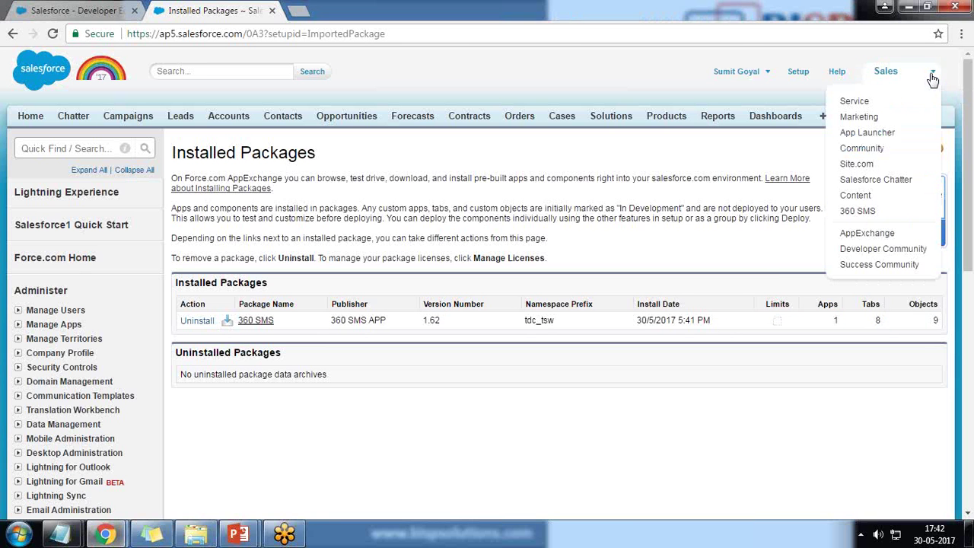
- Switch to the 360 SMS app and re-maximize the browser window
left_click(860, 214)
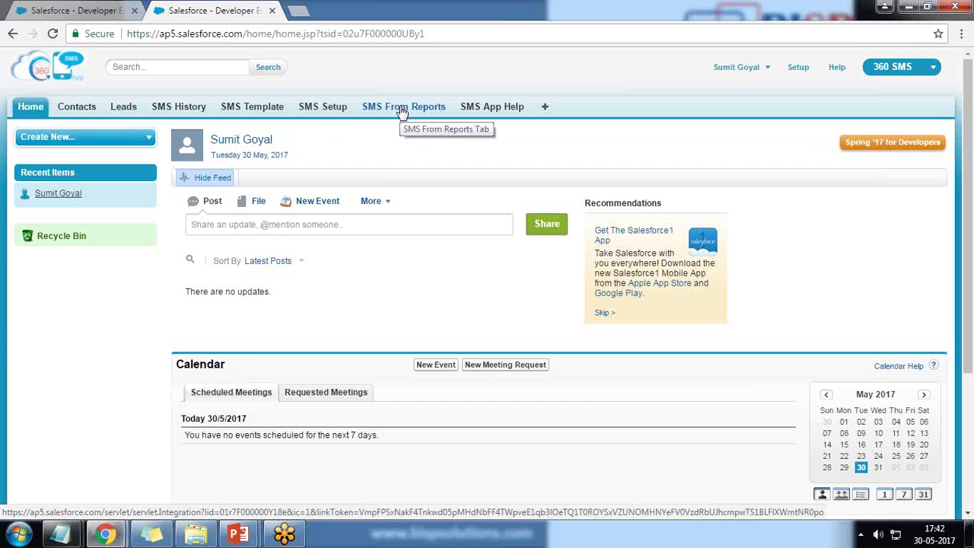
key("super+Down")
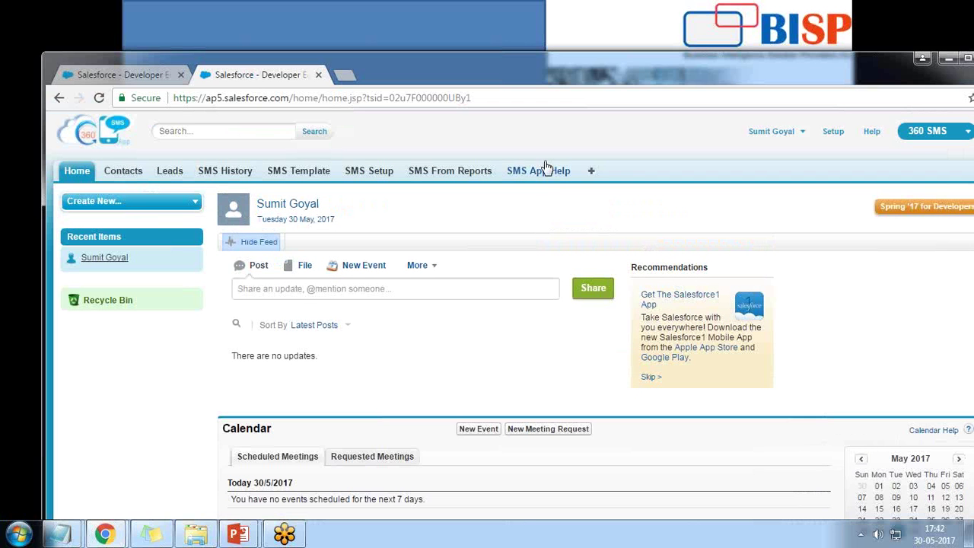
left_click(950, 58)
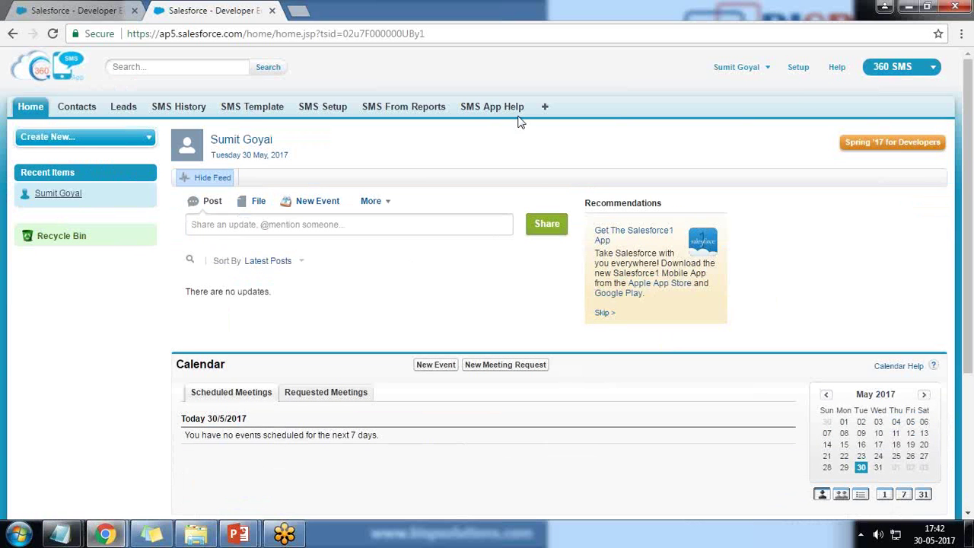
- Run Outgoing Setup on the SMS Setup page and check the allotted US trial number
left_click(323, 109)
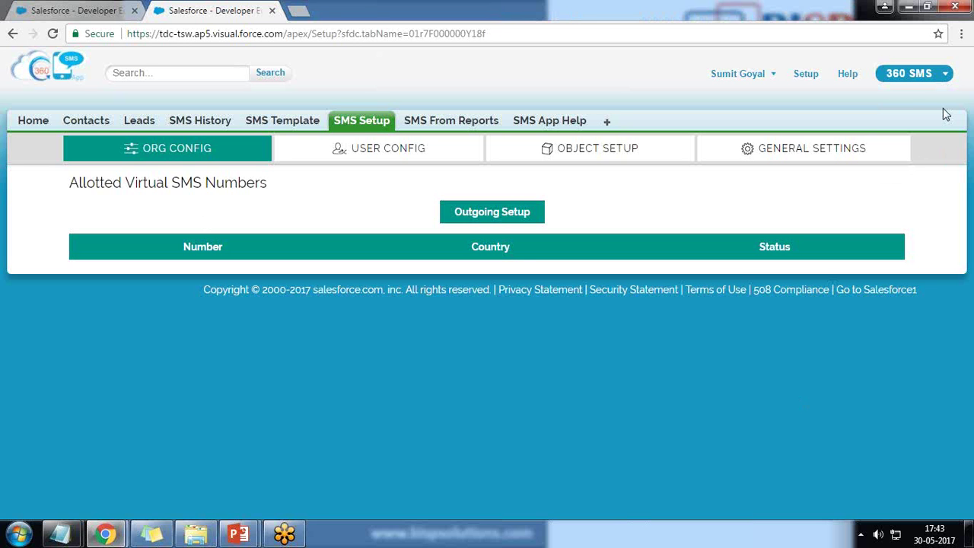
left_click(475, 215)
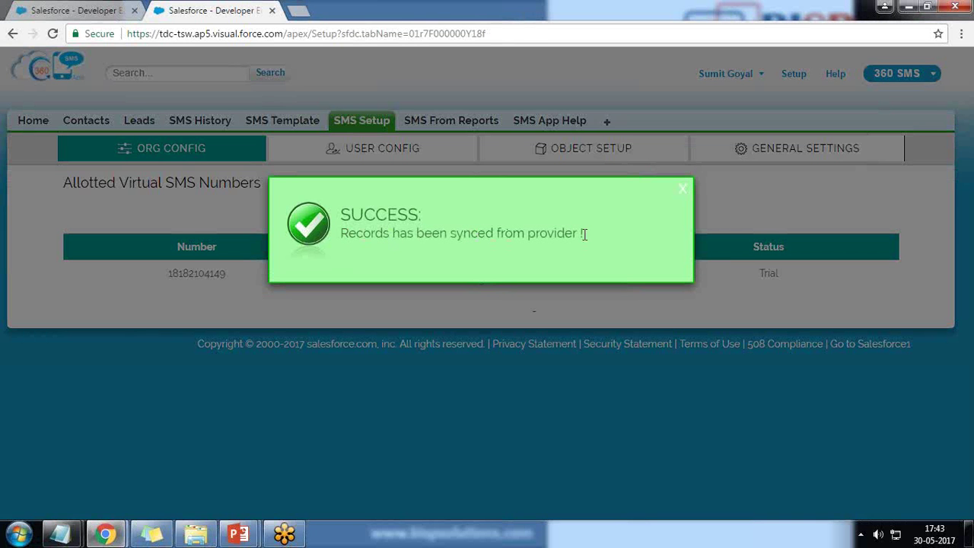
left_click(682, 189)
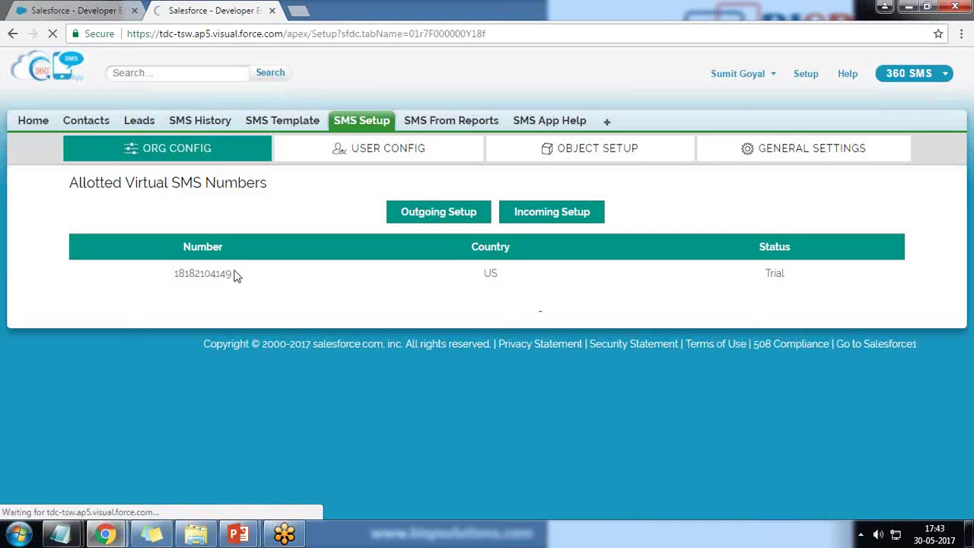
left_click_drag(231, 273, 211, 274)
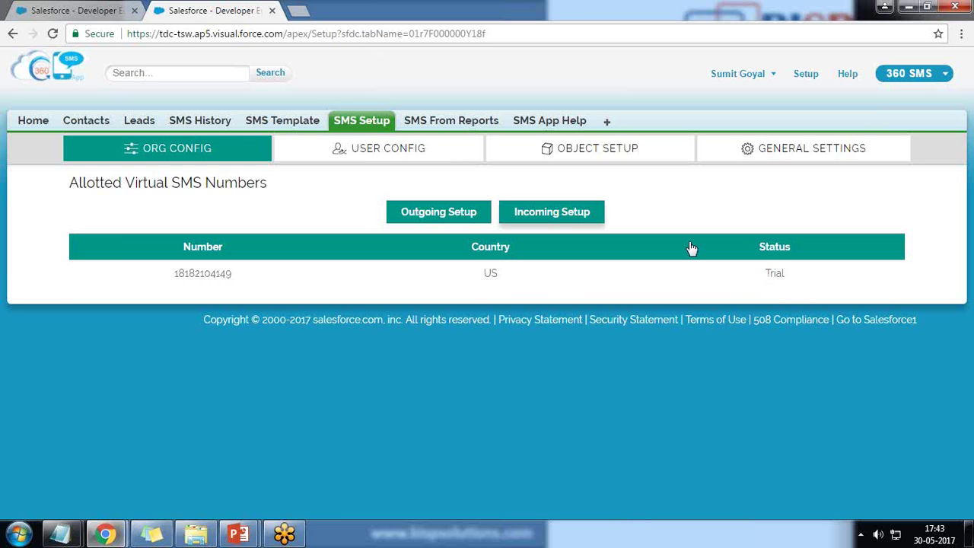
- Run Incoming Setup, allow Incoming SMS 360 access, and sign in with the account username and password
left_click(546, 214)
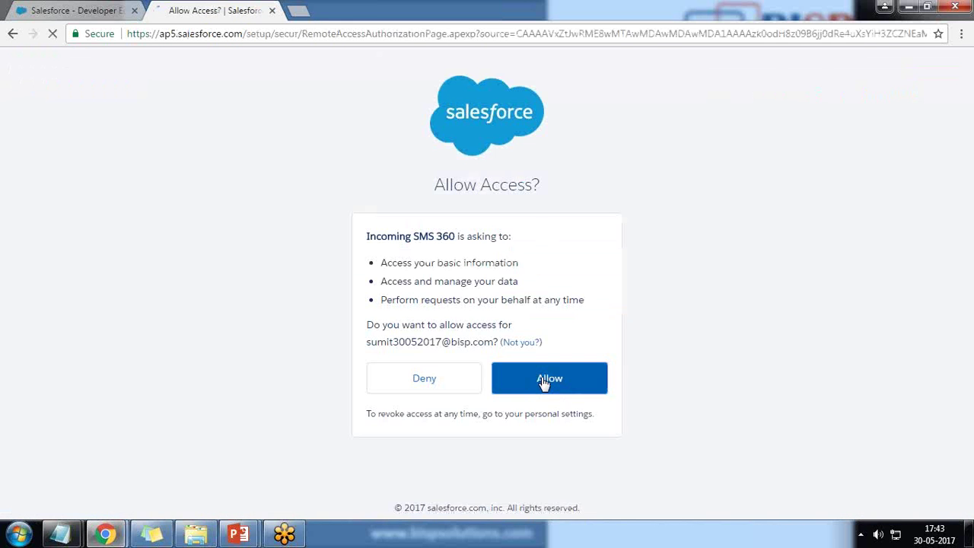
left_click(544, 383)
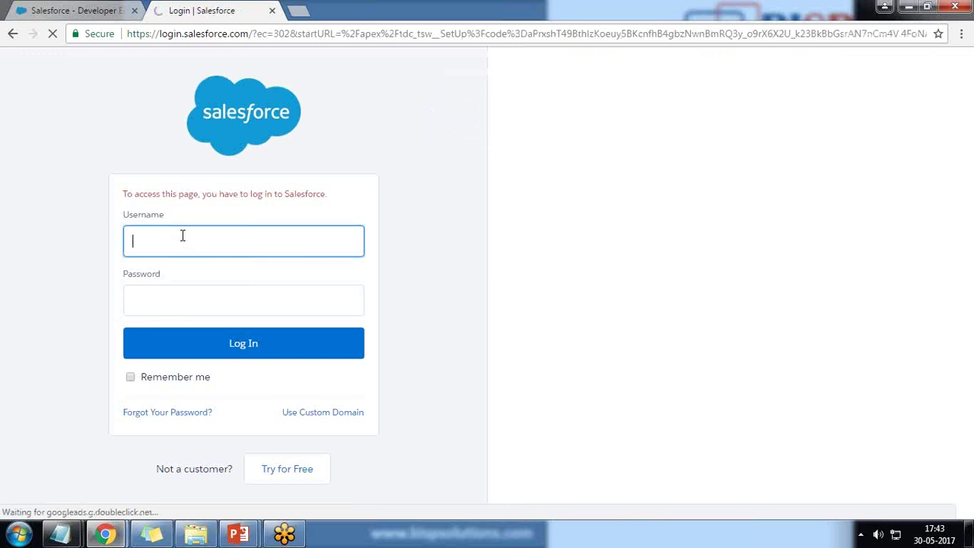
left_click(181, 300)
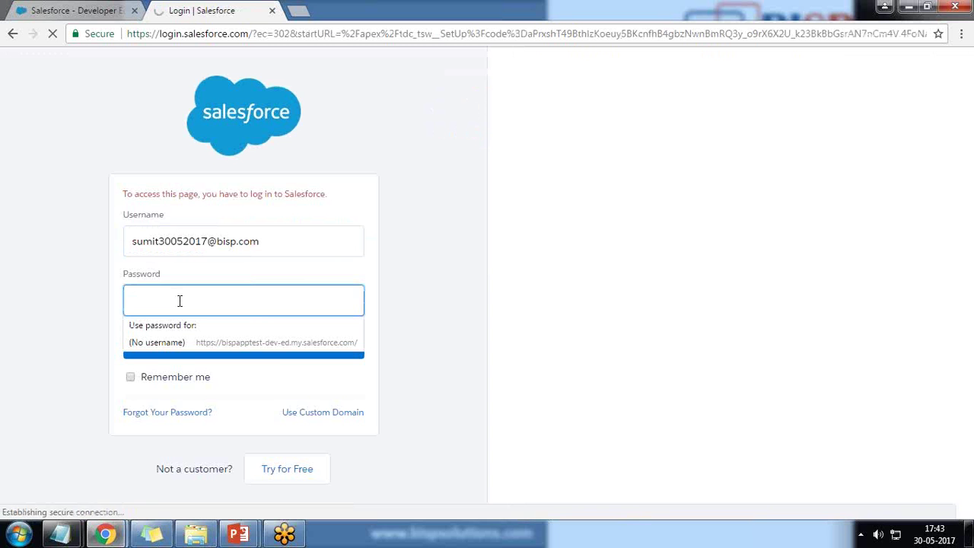
type("**********")
key("Return")
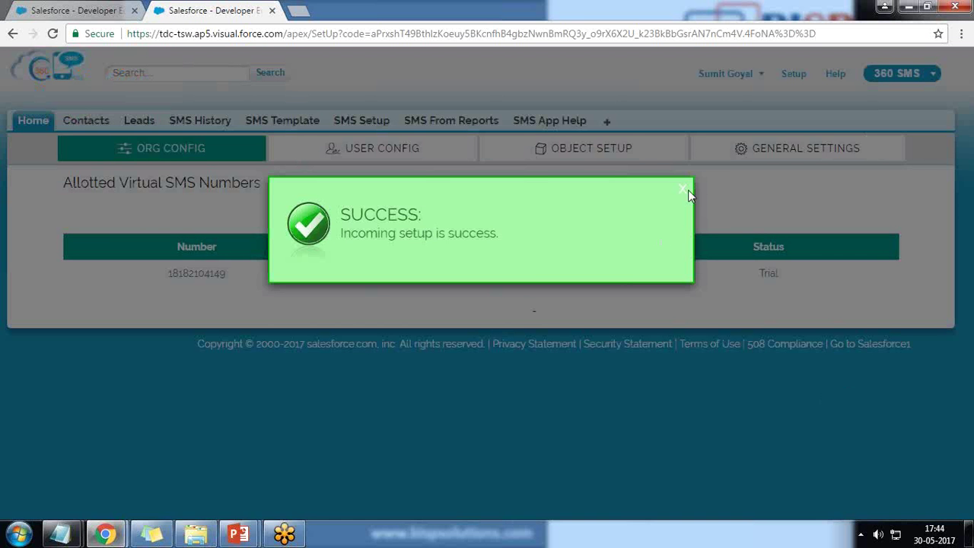
- Dismiss the success message, go to USER CONFIG, and start a New virtual number assignment
left_click(681, 189)
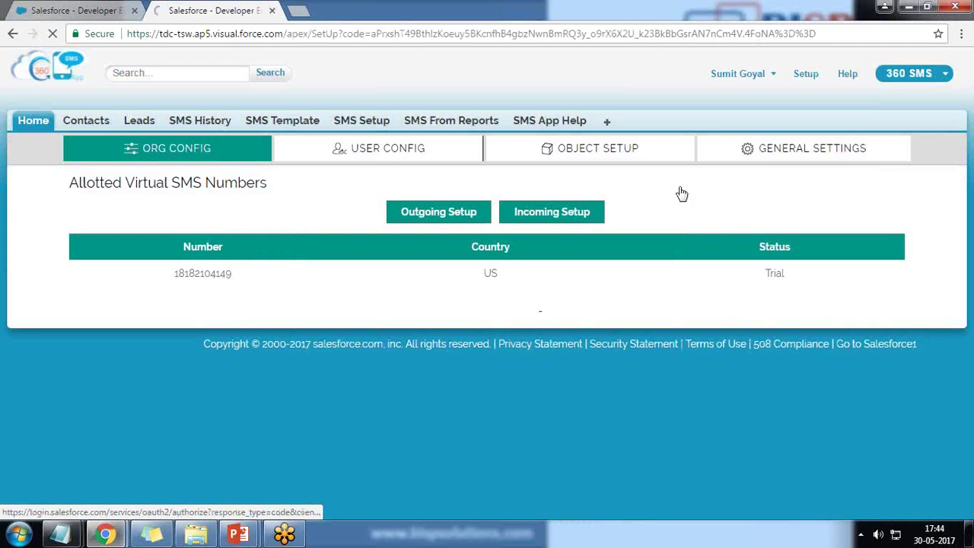
left_click(373, 157)
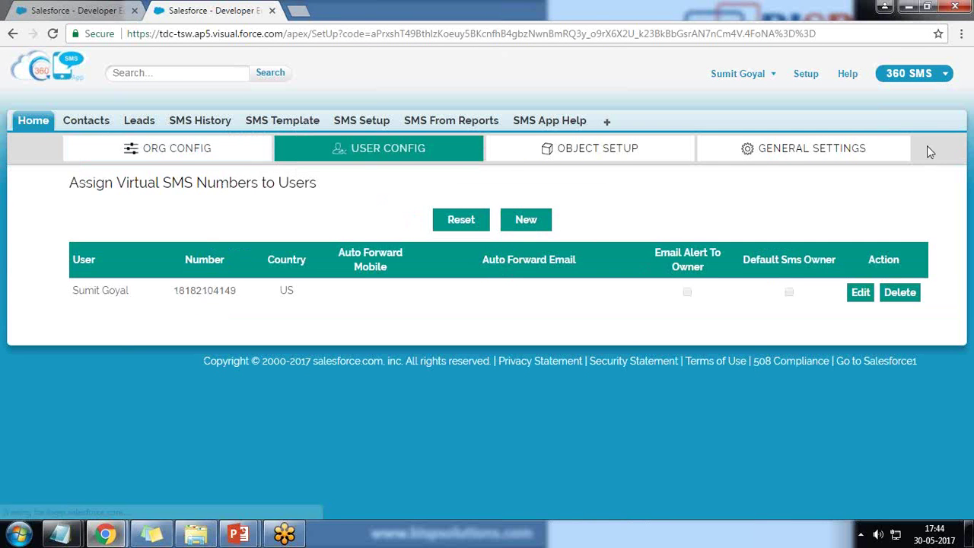
left_click_drag(76, 184, 70, 182)
left_click(150, 228)
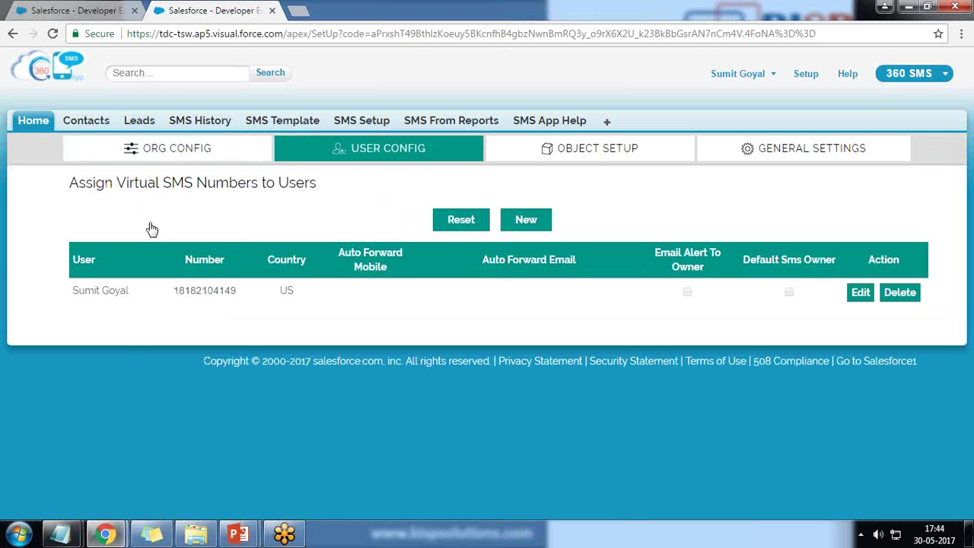
left_click(530, 223)
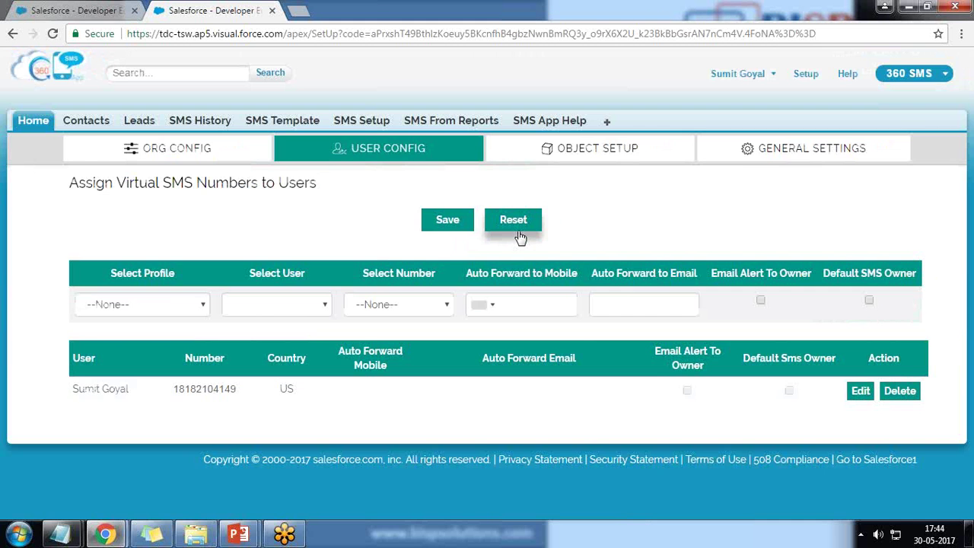
- Assign the US virtual number to the chosen user under the System Administrator profile
left_click(128, 306)
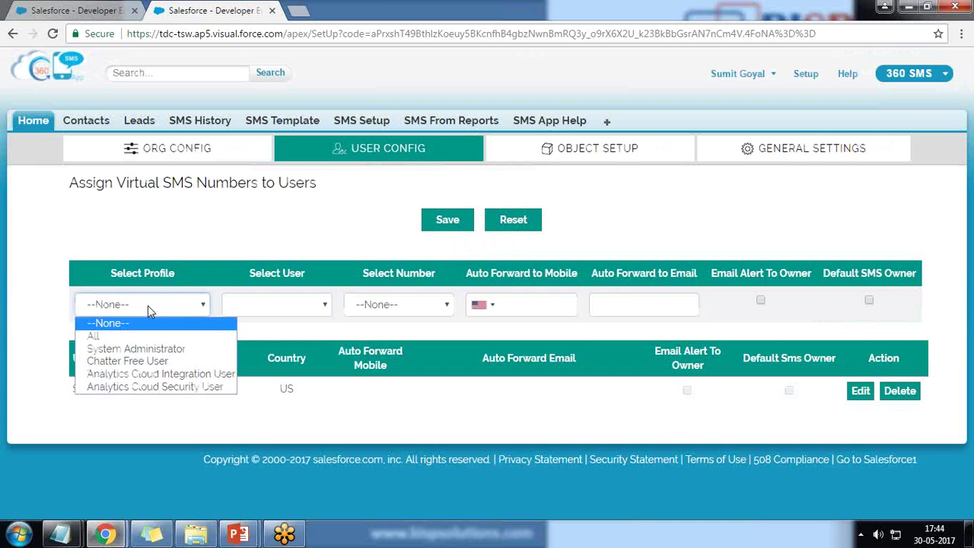
left_click(142, 349)
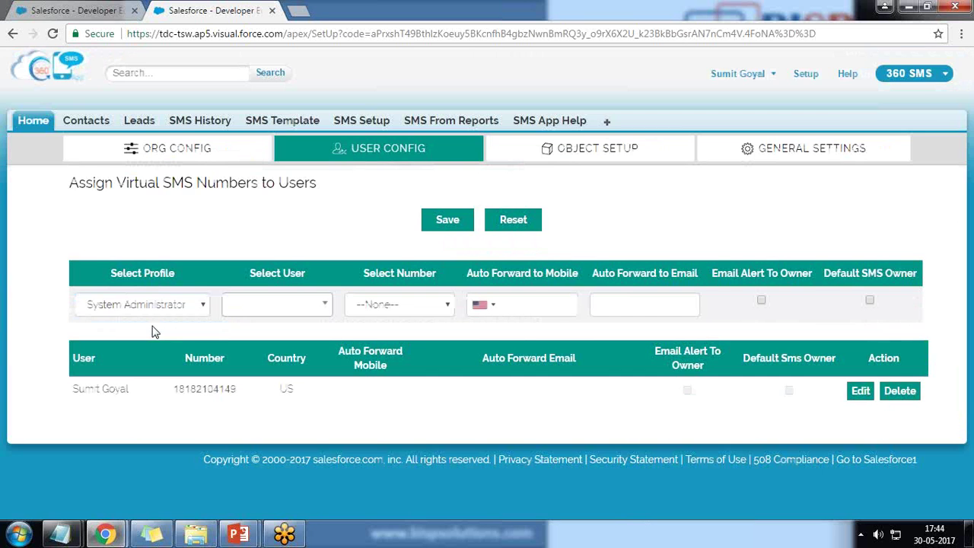
left_click(324, 306)
left_click(279, 356)
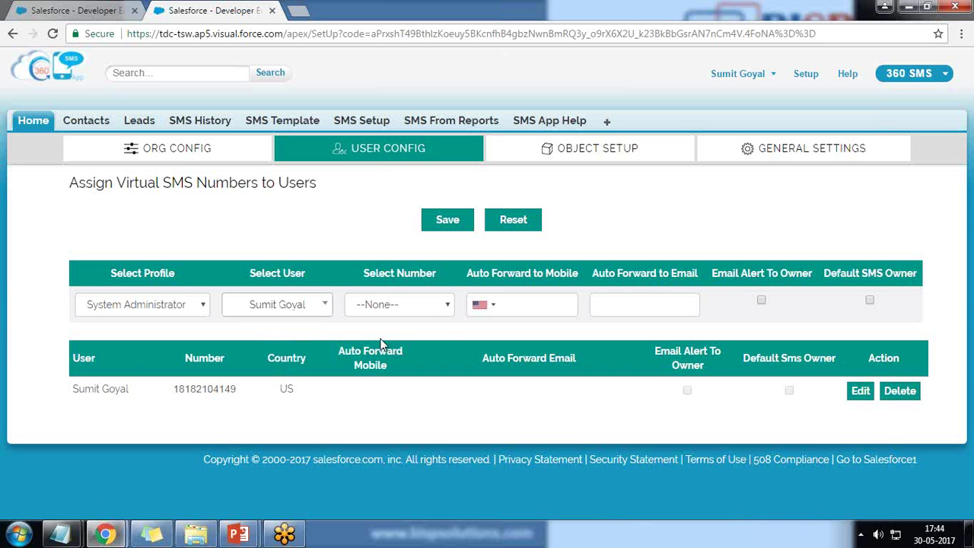
left_click(446, 306)
left_click(409, 337)
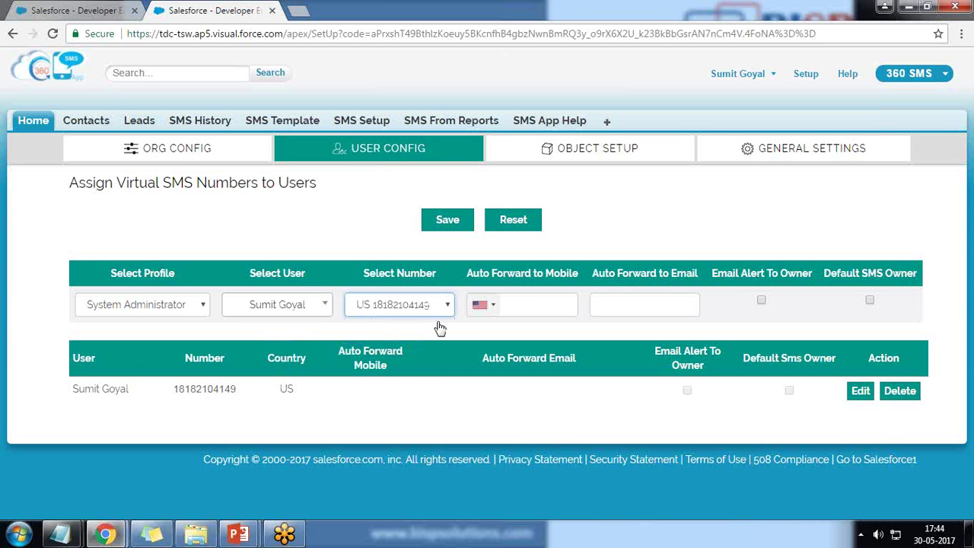
- Enter the forwarding mobile number and forwarding e-mail, then save the number assignment
left_click(526, 305)
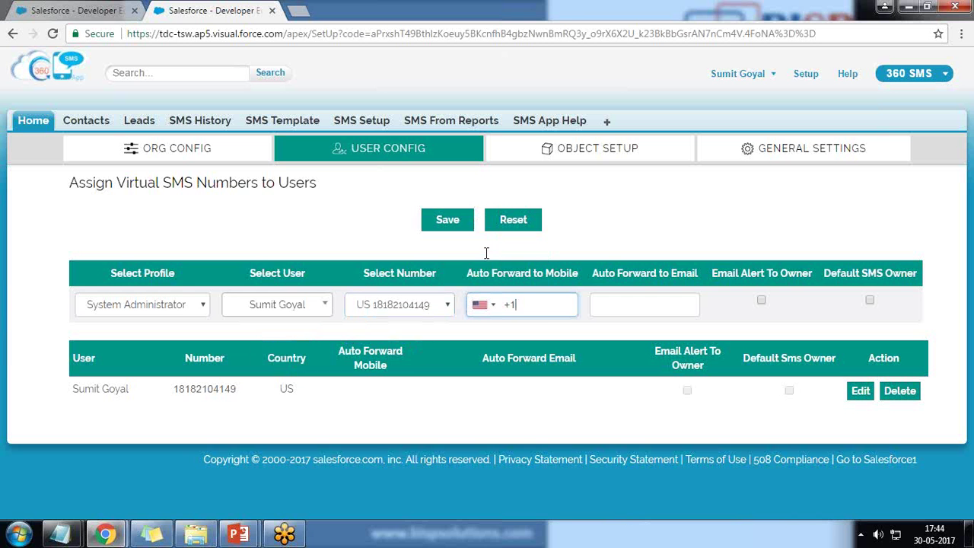
mouse_move(505, 278)
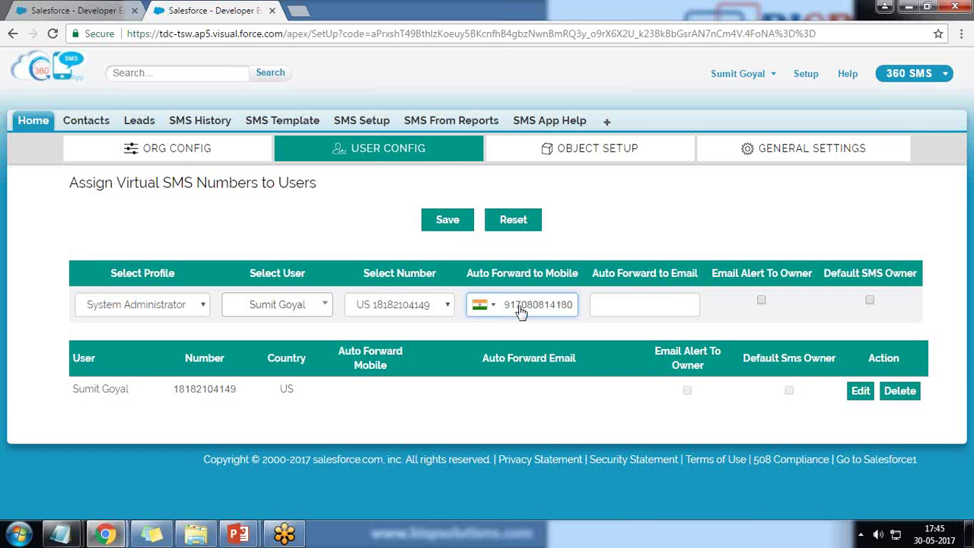
left_click(666, 295)
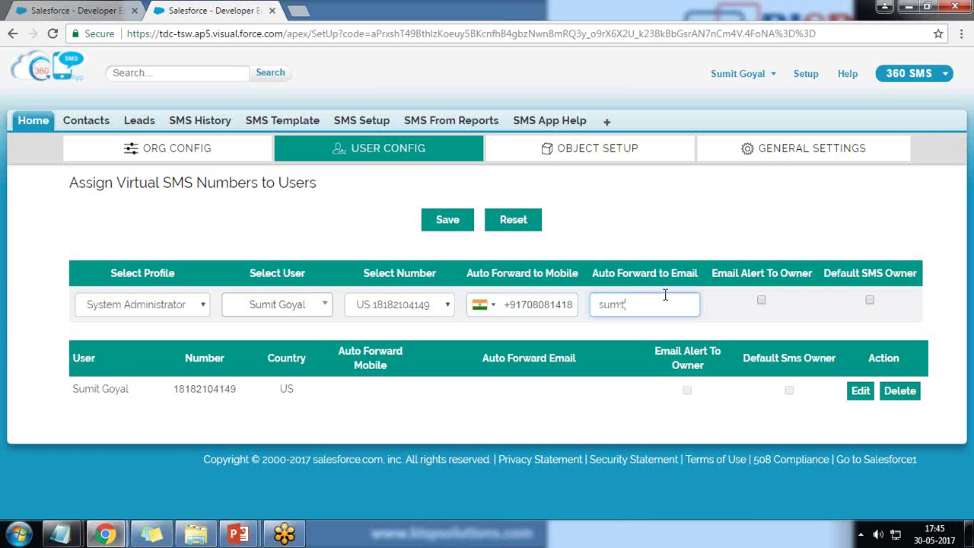
key("Left")
key("Left")
key("Left")
key("Left")
key("Left")
key("Left")
key("Left")
key("Left")
key("Left")
key("Left")
key("Left")
key("Left")
key("Left")
key("Left")
key("Left")
key("Left")
key("Left")
key("Left")
key("Left")
key("Left")
key("End")
key("Tab")
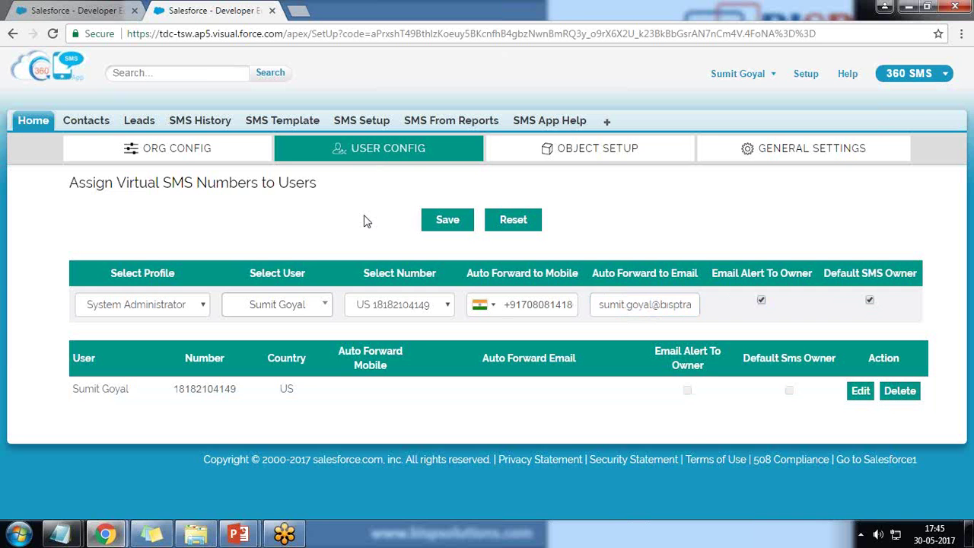
left_click(451, 219)
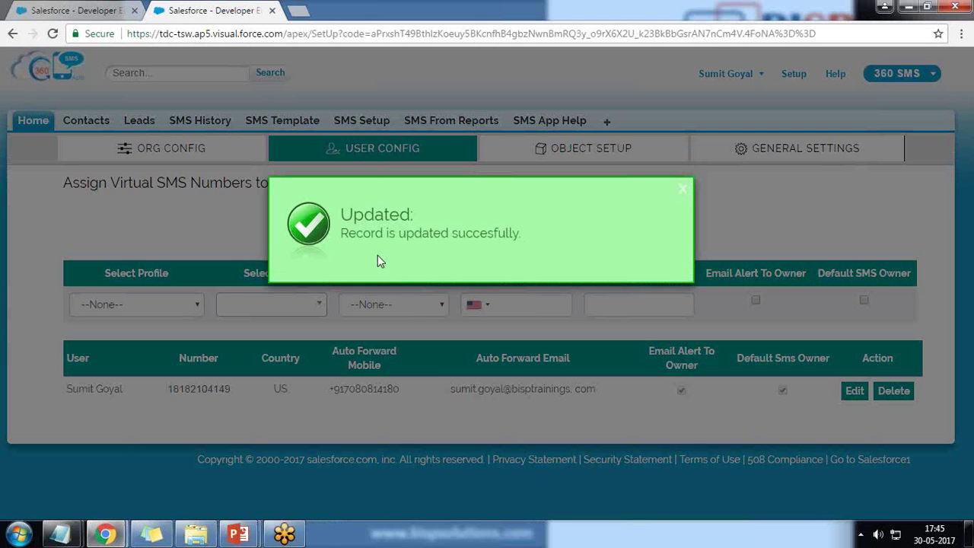
left_click(683, 189)
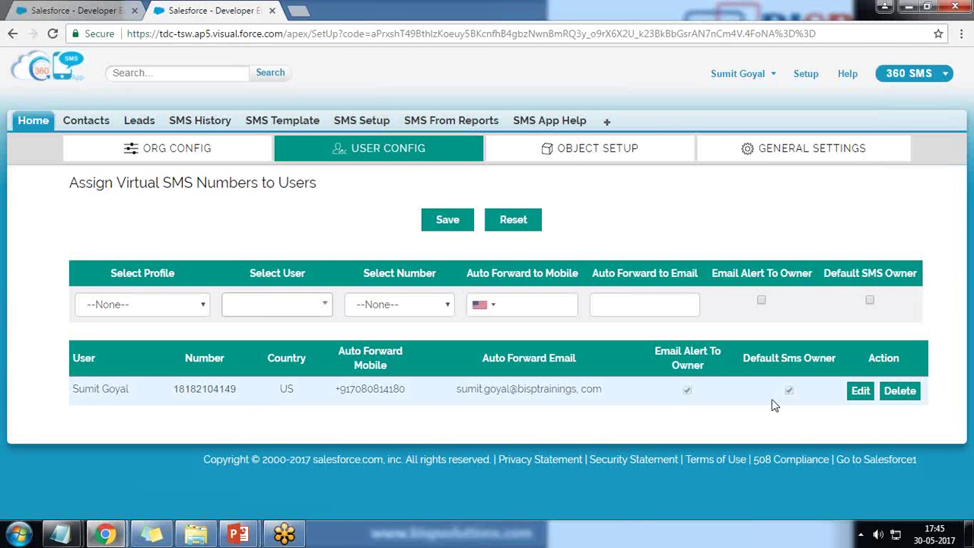
- Check the Object Setup name list without linking anything, then switch to the Contacts Home tab
left_click(574, 170)
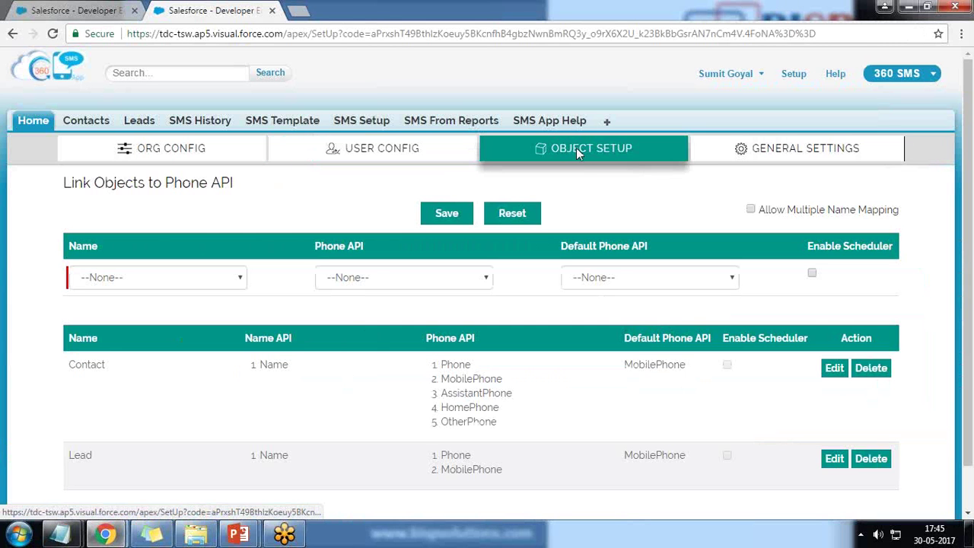
scroll(96, 275, "down", 2)
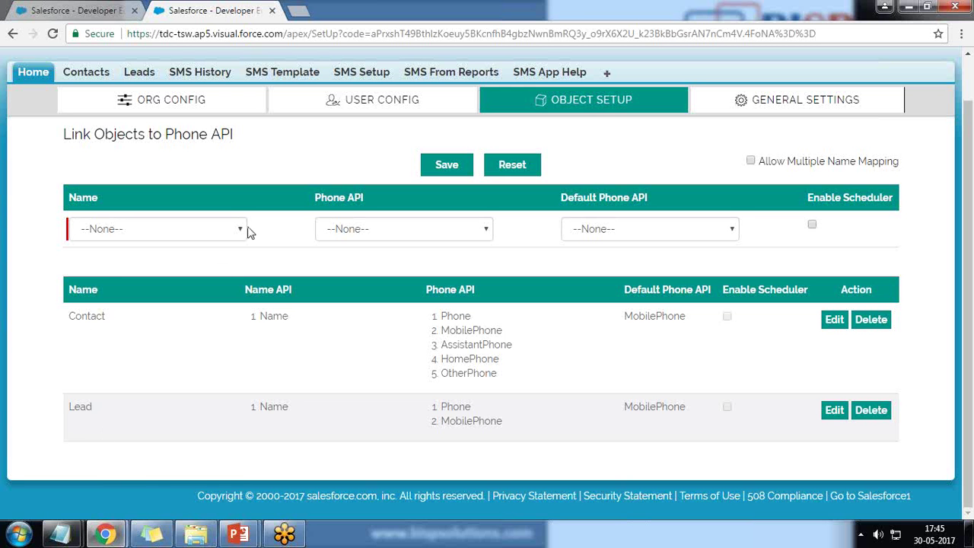
left_click(238, 230)
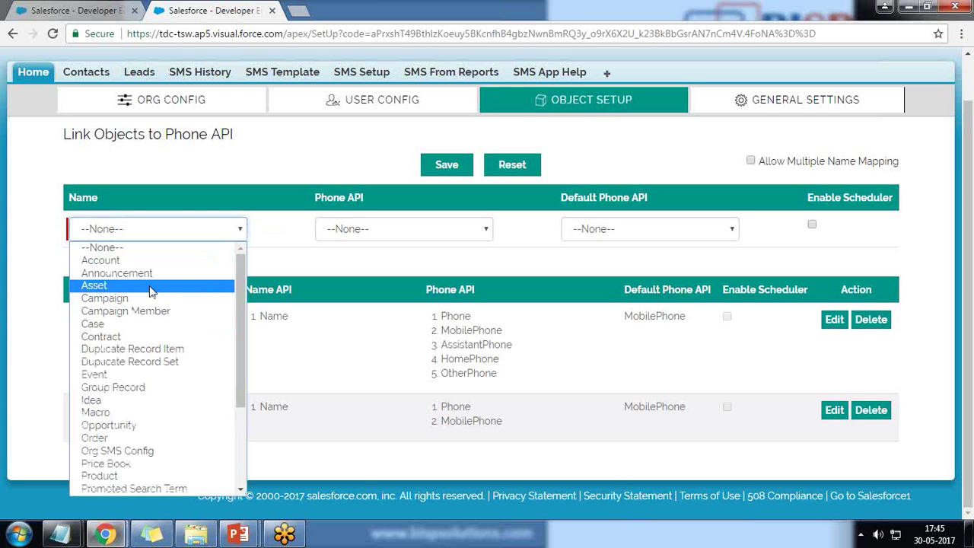
left_click(13, 381)
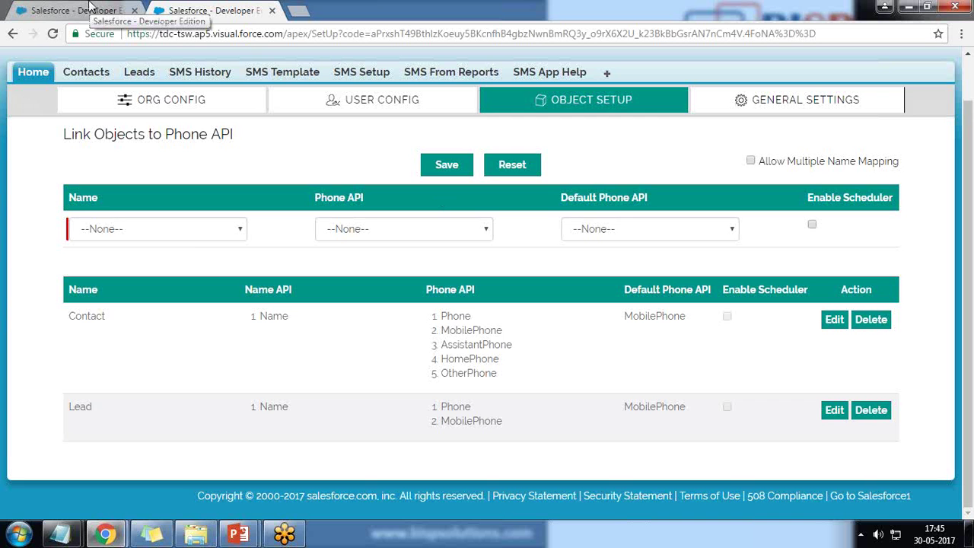
left_click(82, 12)
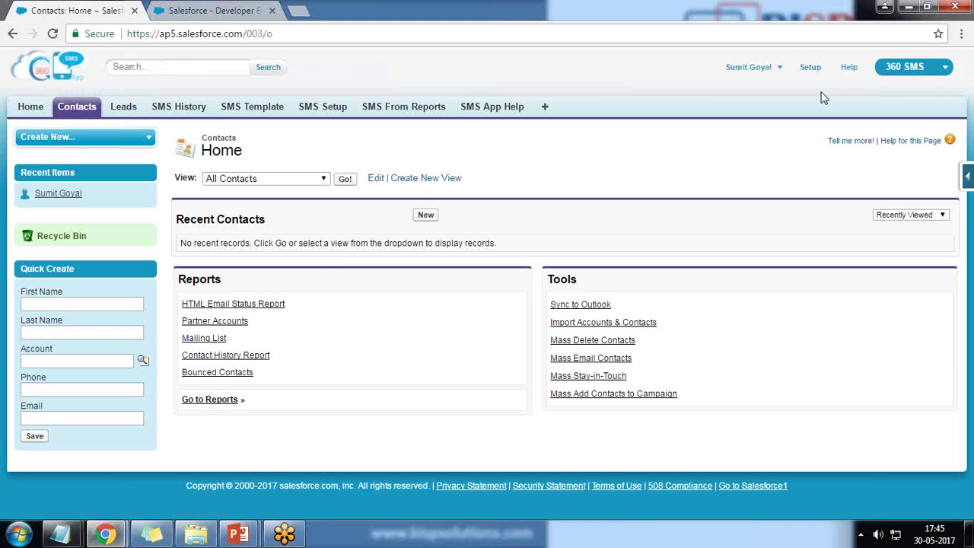
- Go through Setup > Customize > Contacts to the Contact Page Layouts list
left_click(811, 69)
scroll(207, 283, "down", 5)
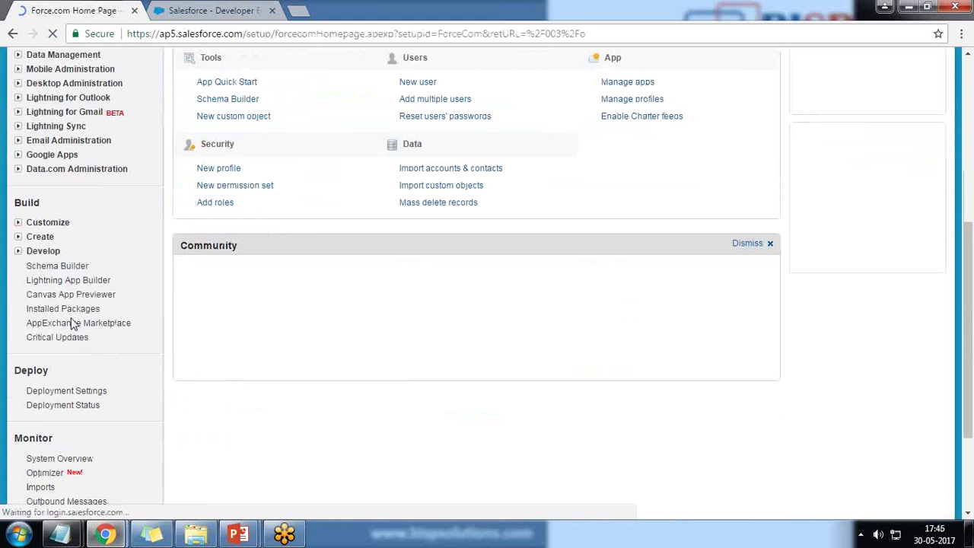
left_click(18, 222)
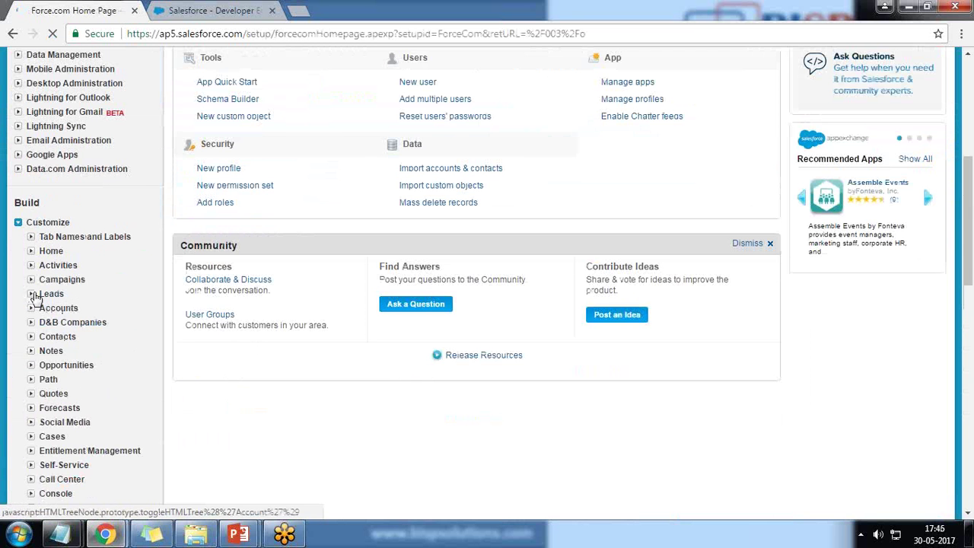
left_click(31, 339)
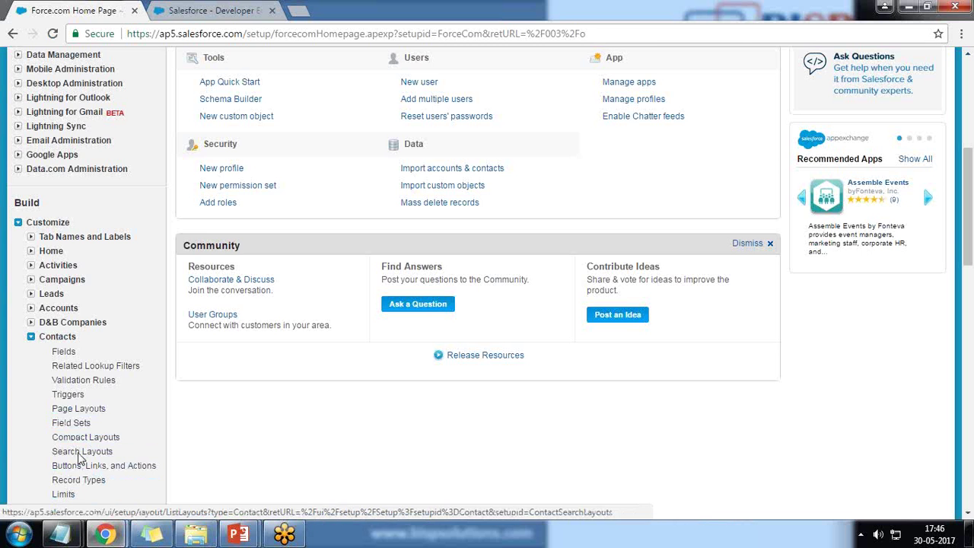
left_click(132, 416)
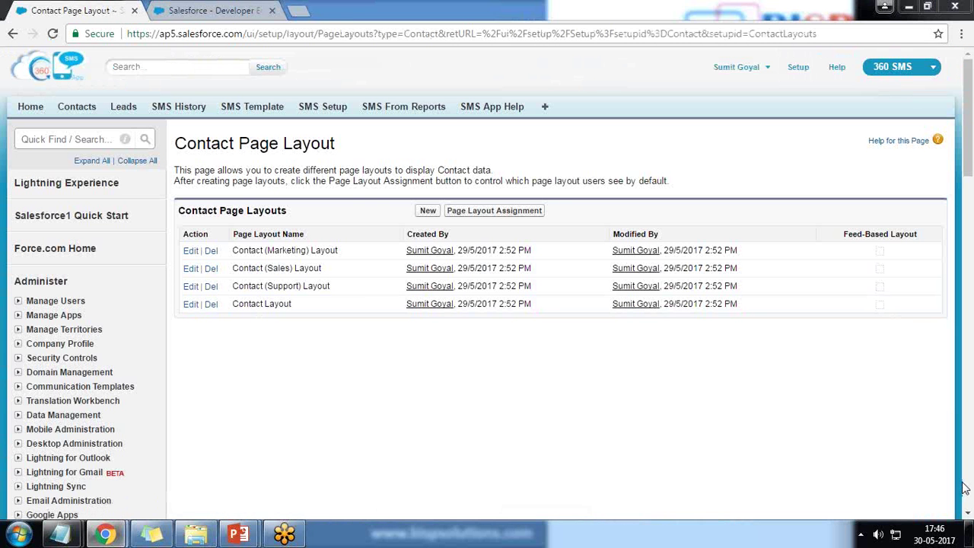
- Edit the Contact Layout and drag the Send SMS button into Custom Buttons
left_click(192, 306)
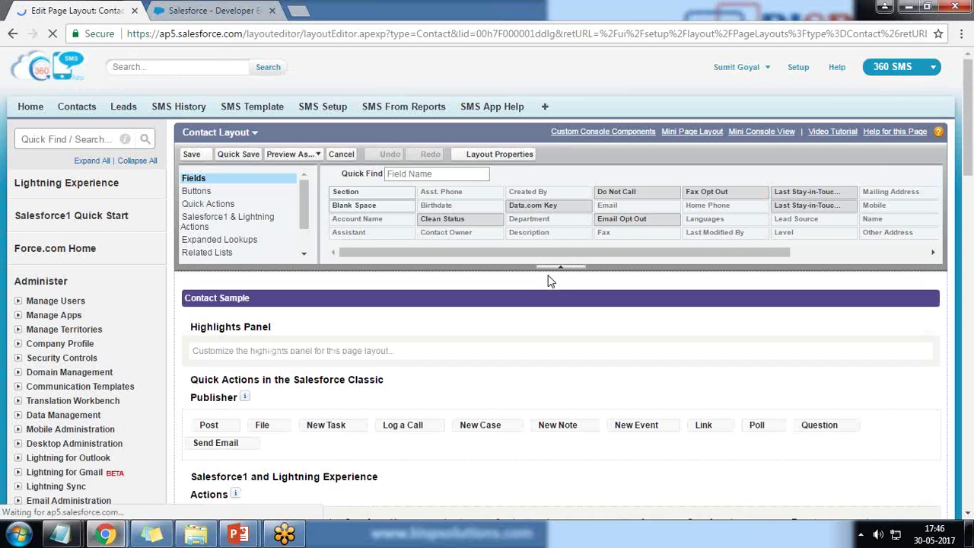
scroll(551, 282, "down", 2)
scroll(551, 281, "down", 4)
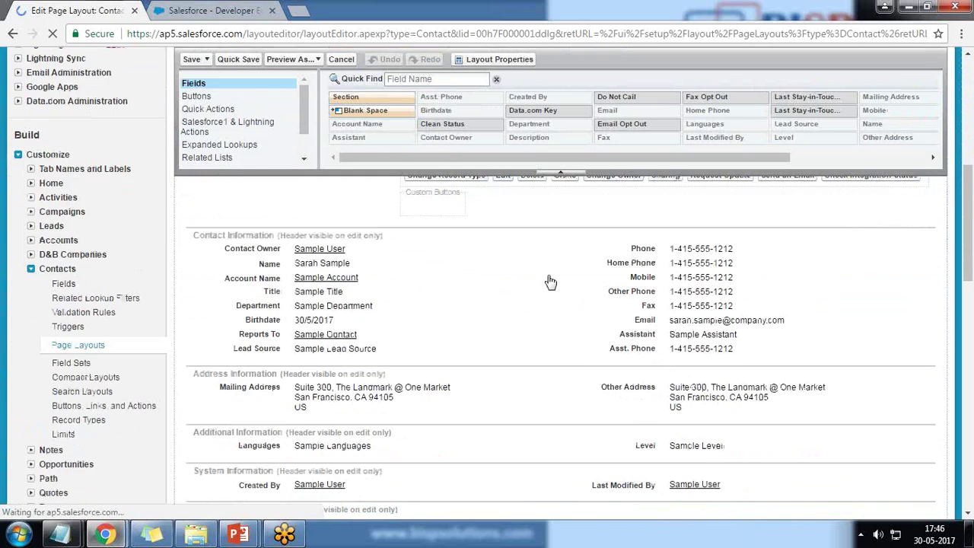
left_click(197, 97)
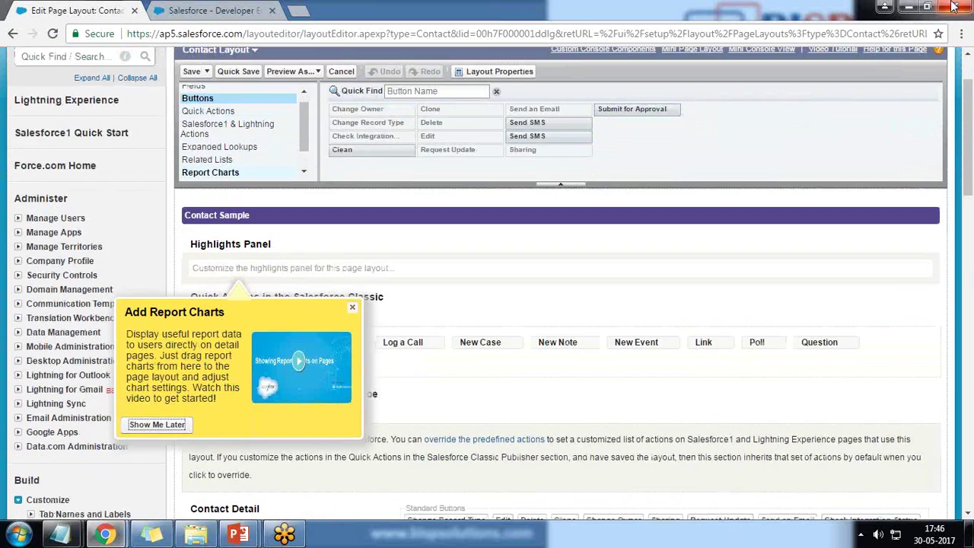
left_click(927, 6)
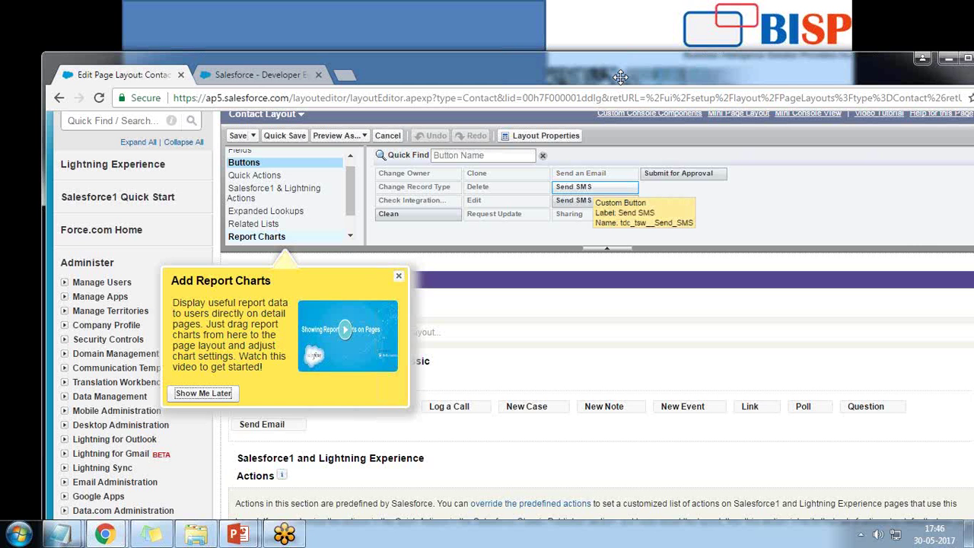
left_click_drag(621, 76, 649, 33)
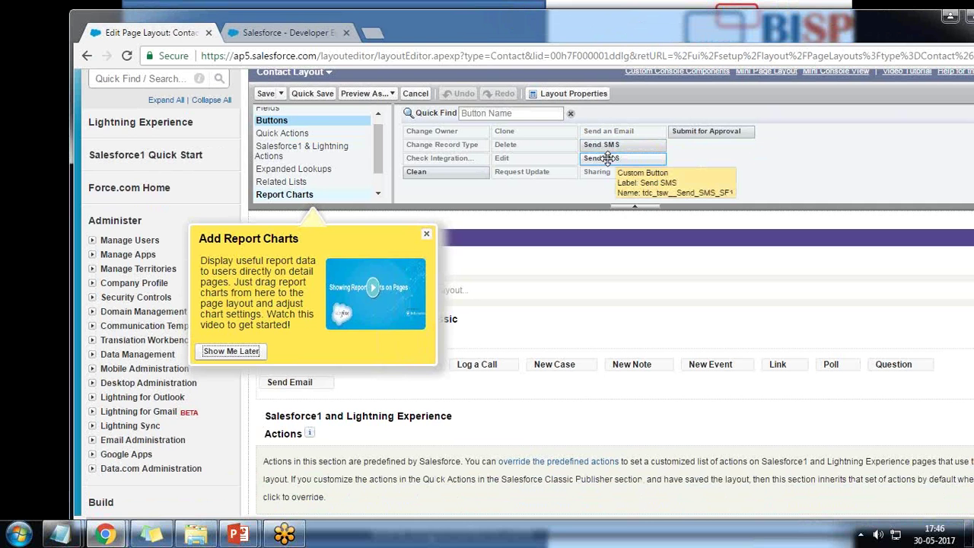
double_click(601, 35)
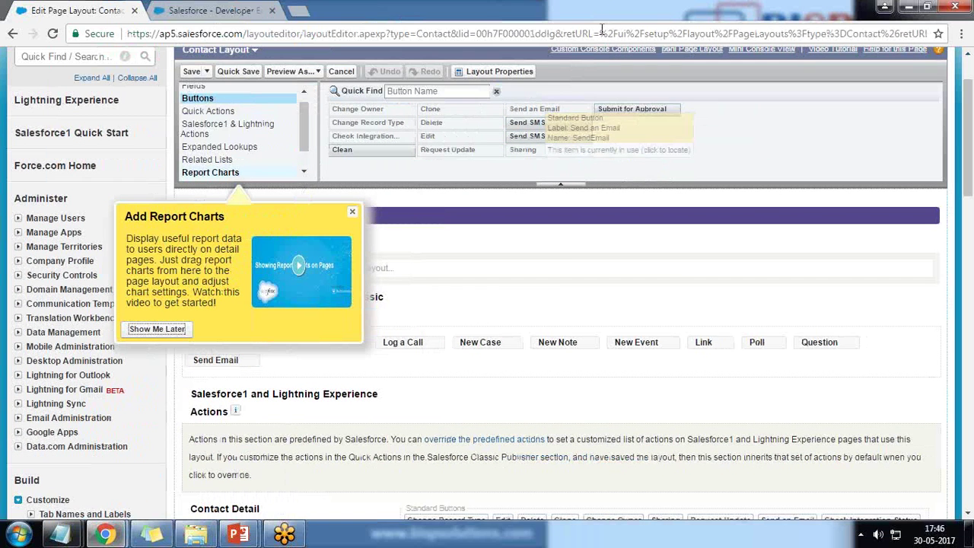
left_click_drag(561, 122, 431, 484)
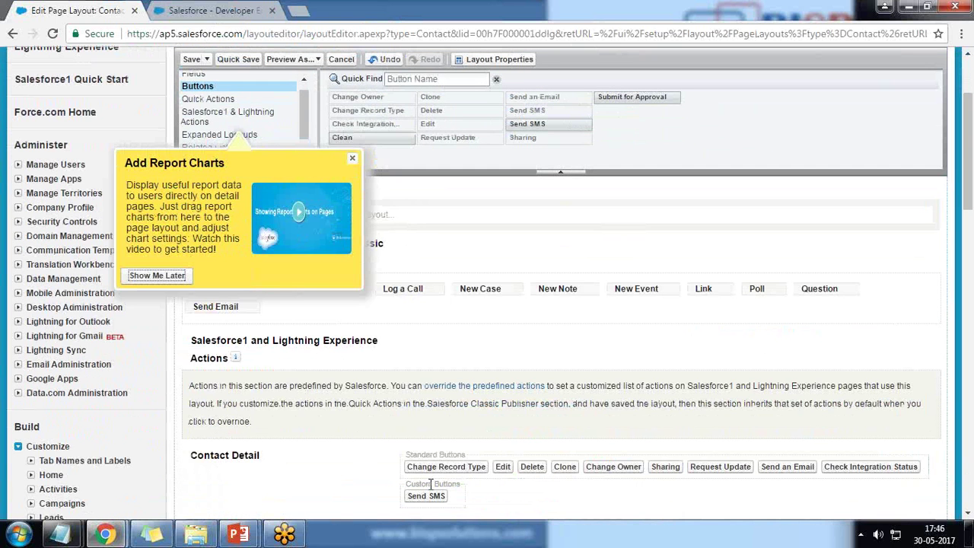
left_click(353, 158)
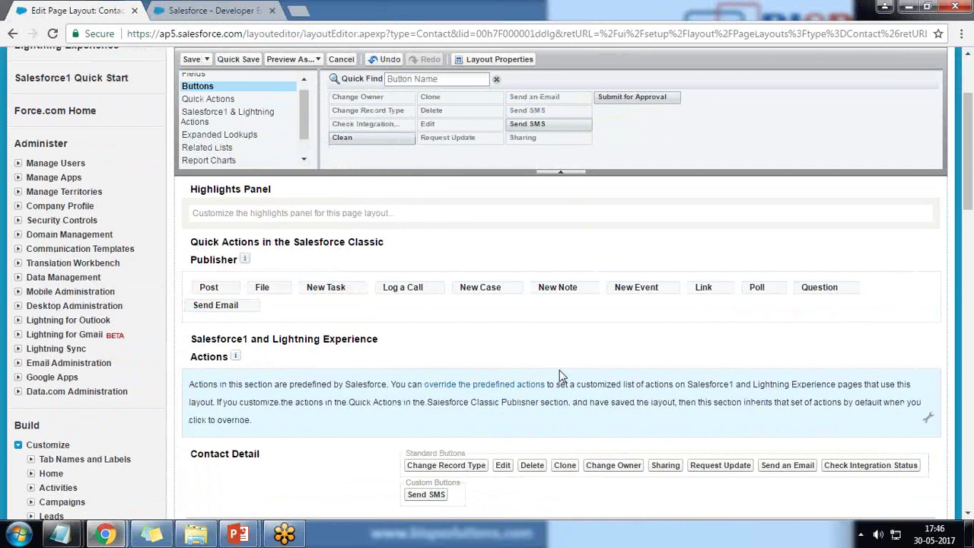
scroll(560, 370, "down", 3)
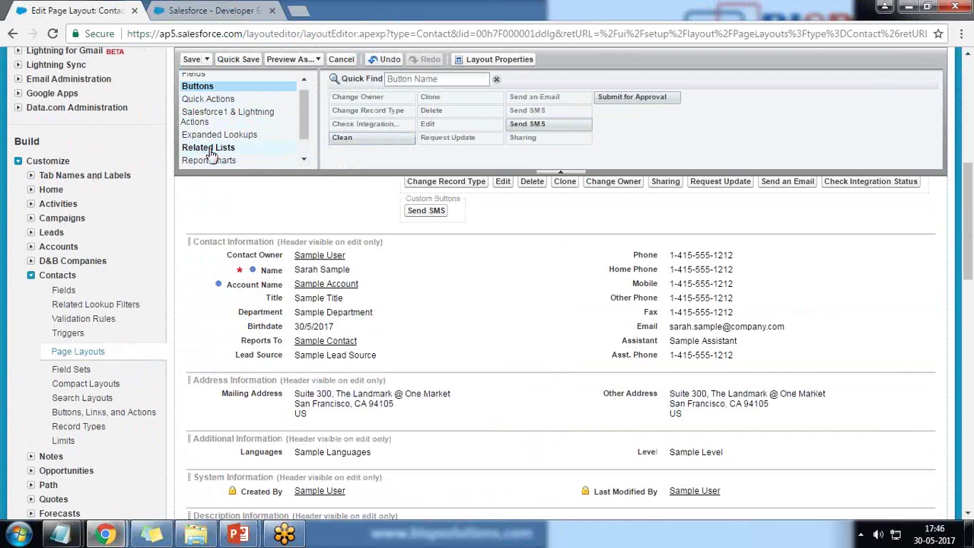
- Drag SMS History and Scheduled SMS related lists in, save, and confirm overwriting customizations
left_click(209, 148)
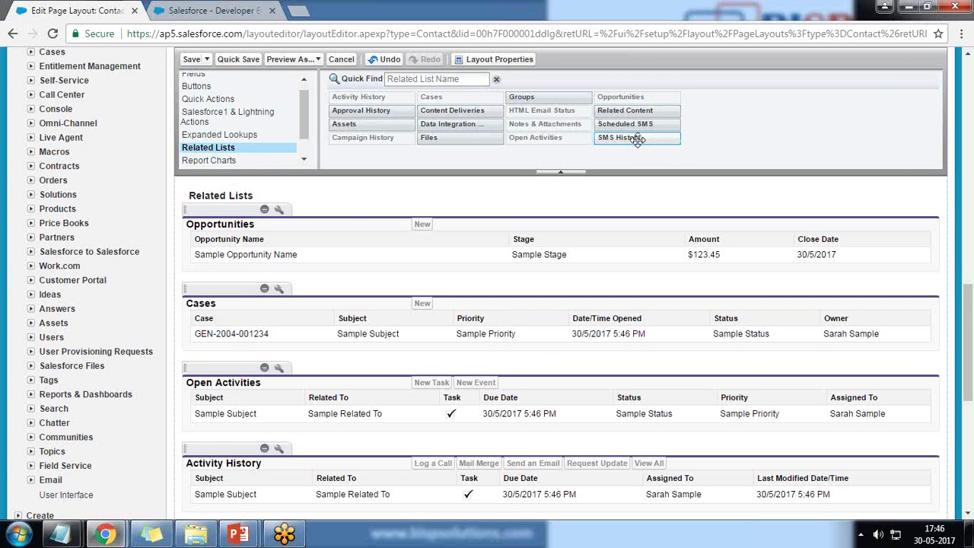
scroll(624, 129, "down", 2)
left_click_drag(624, 137, 228, 301)
left_click_drag(625, 124, 268, 351)
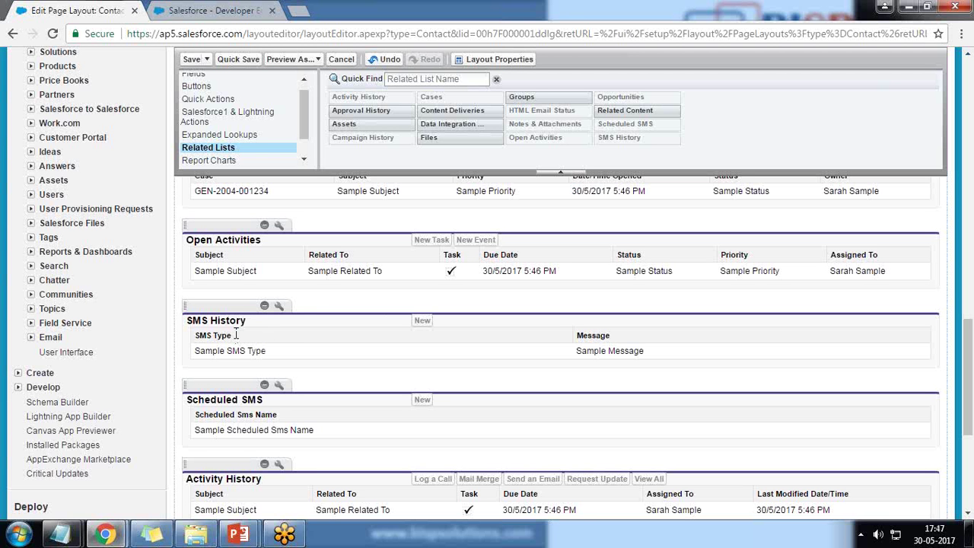
left_click(192, 60)
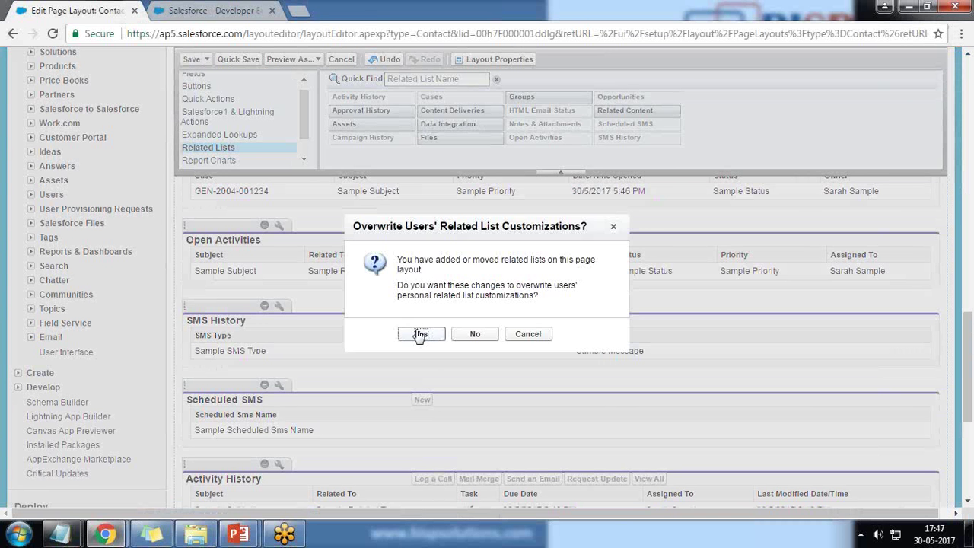
left_click(420, 335)
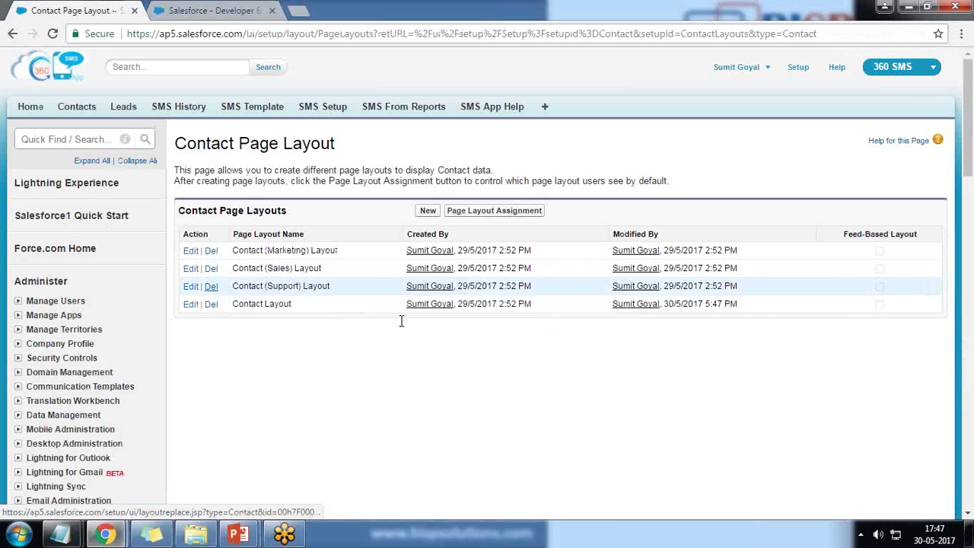
- Start a new contact and enter the contact's first and last name
left_click(76, 108)
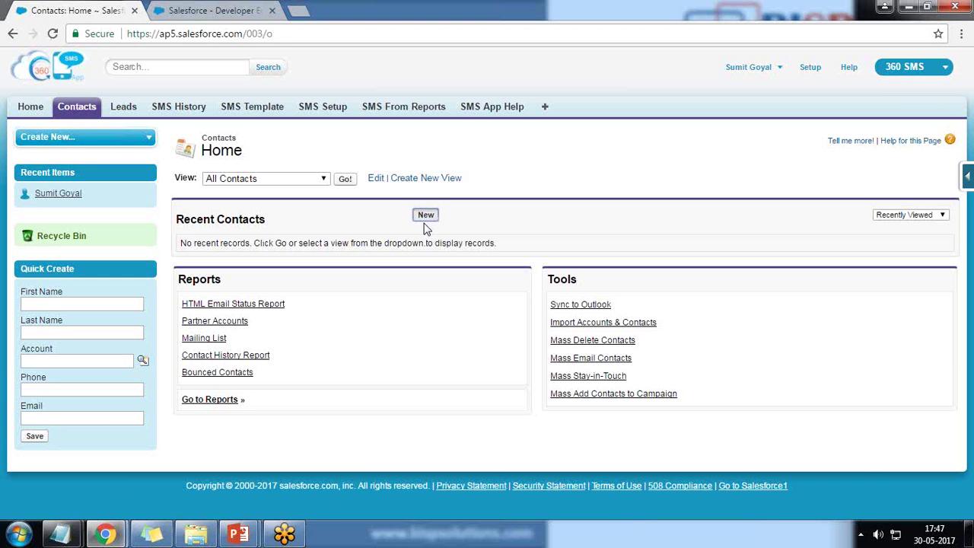
left_click(425, 222)
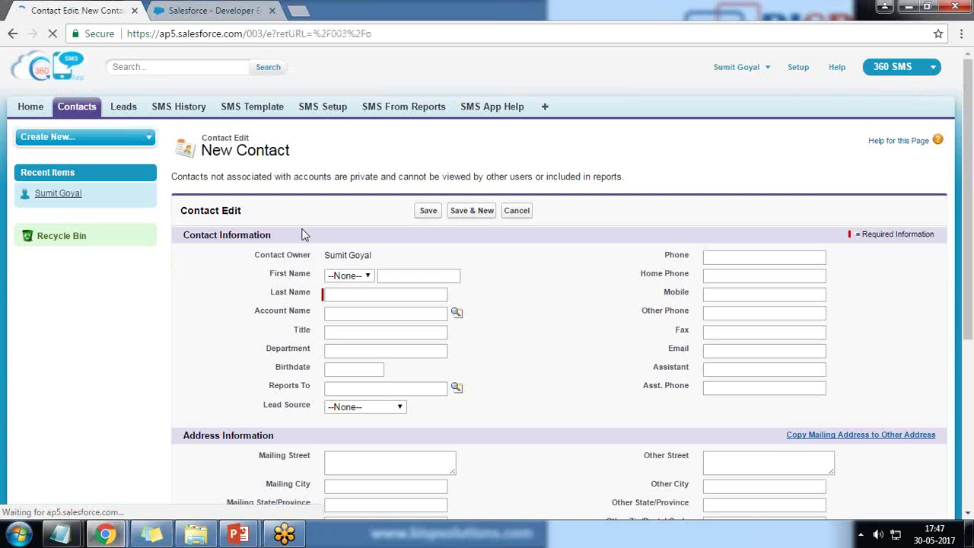
key("Tab")
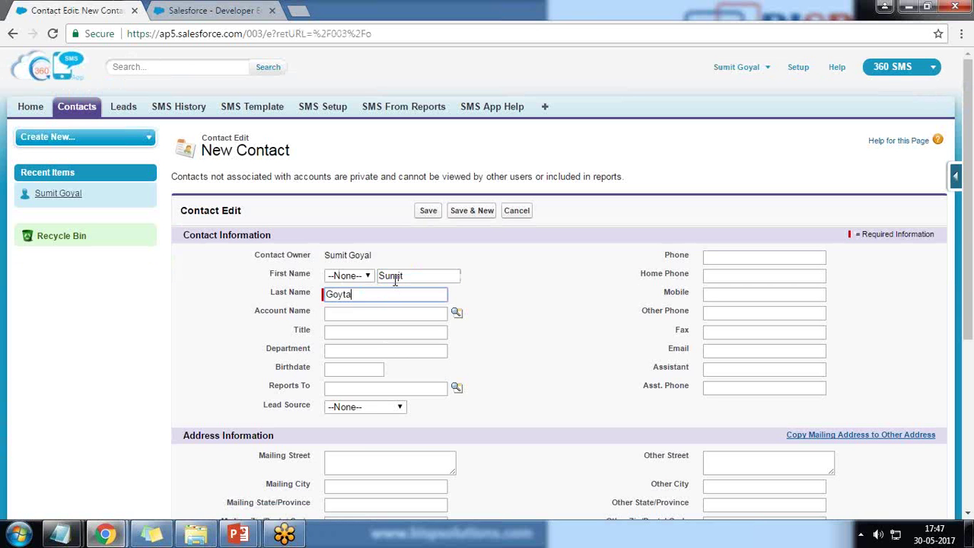
key("Tab")
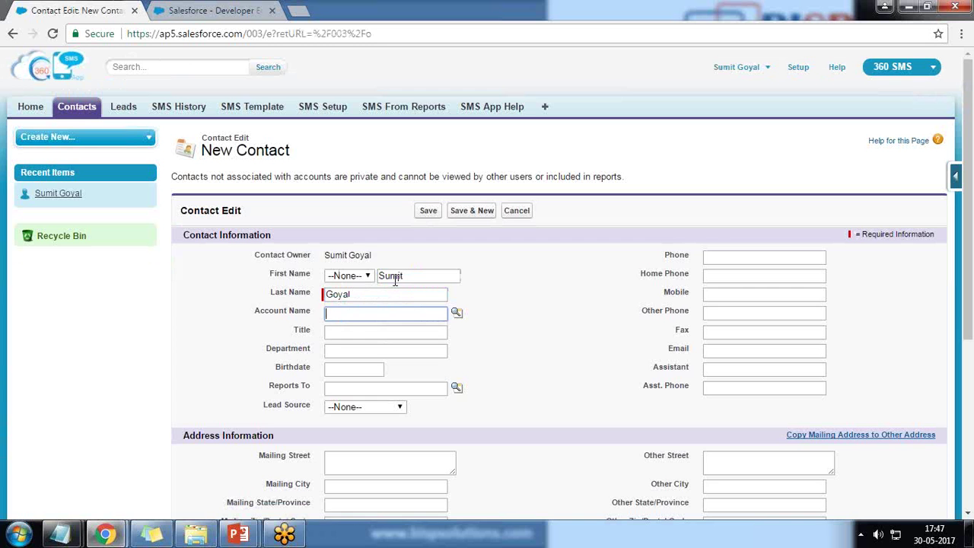
- Enter the same +91 number as Phone and Mobile, then save the contact
left_click(791, 259)
type("+")
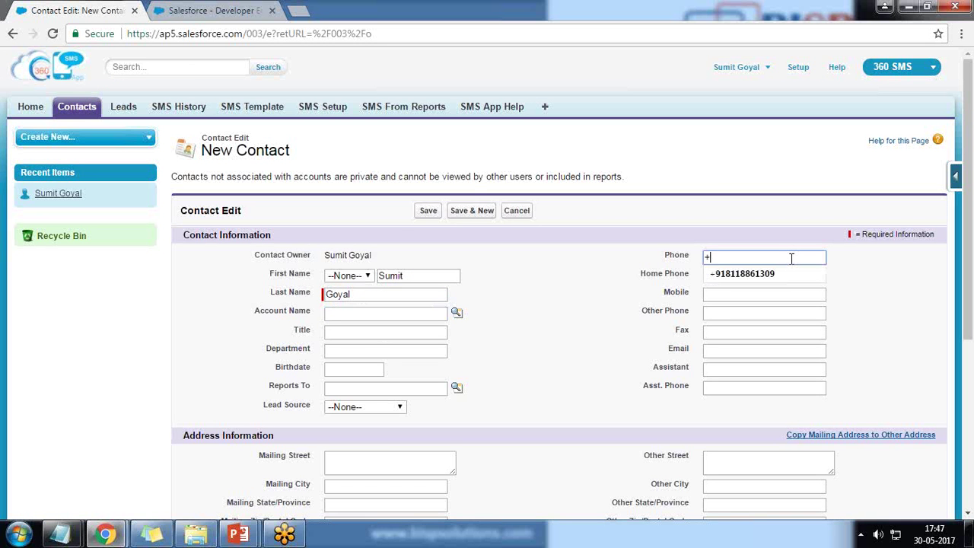
type("91")
key("Down")
key("Return")
key("Tab")
key("Tab")
type("+")
key("Down")
key("Return")
key("Tab")
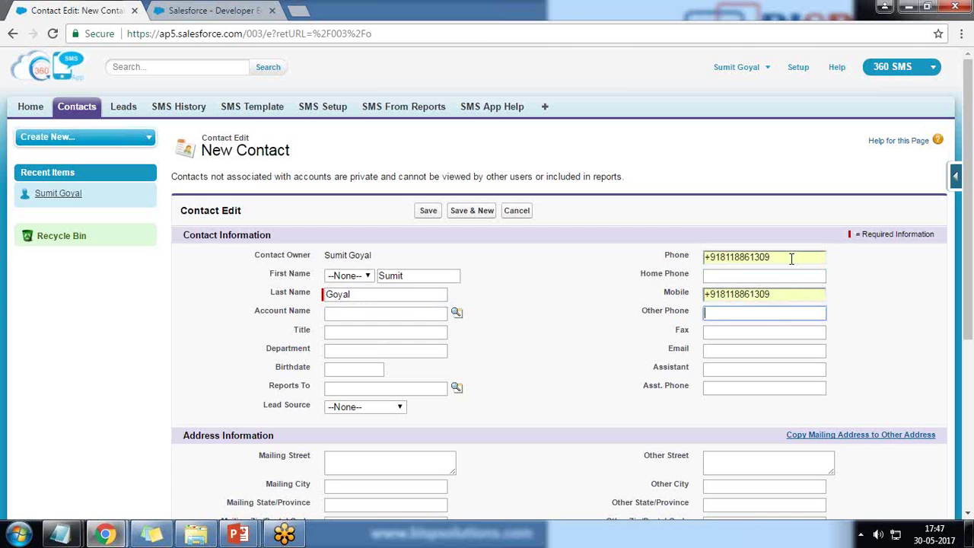
left_click(587, 322)
scroll(587, 322, "down", 4)
left_click(428, 450)
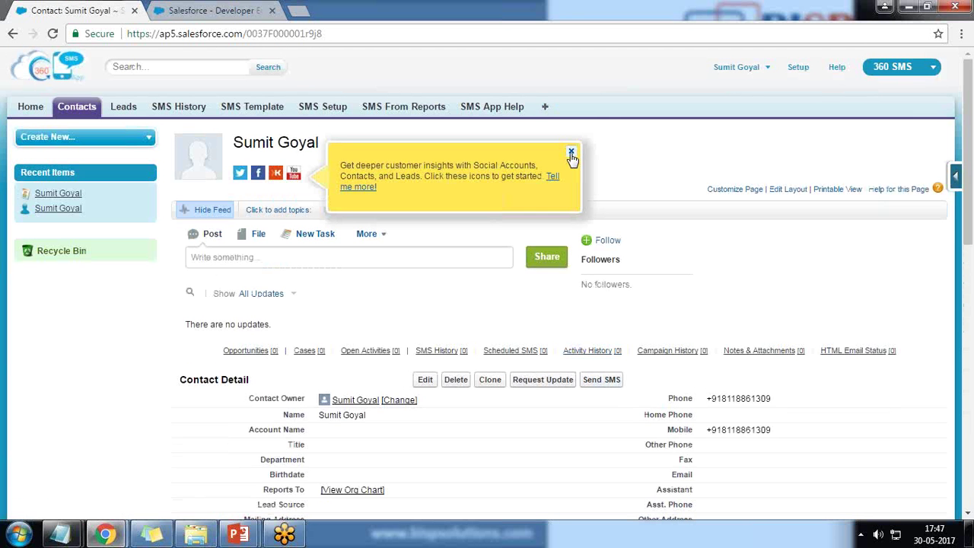
- Dismiss the social insights tip and review the SMS History and Scheduled SMS related lists
left_click(571, 151)
scroll(154, 377, "down", 8)
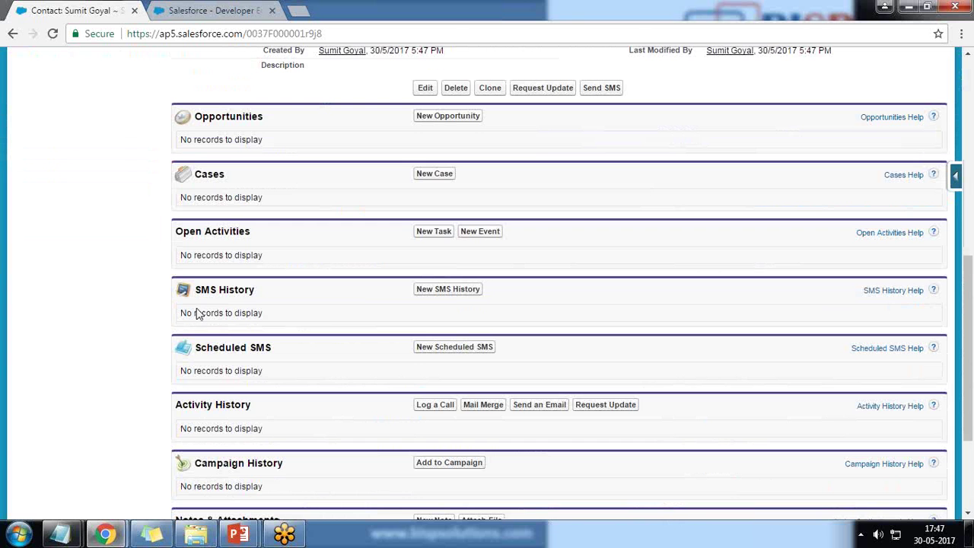
left_click_drag(195, 292, 255, 289)
left_click_drag(200, 347, 269, 347)
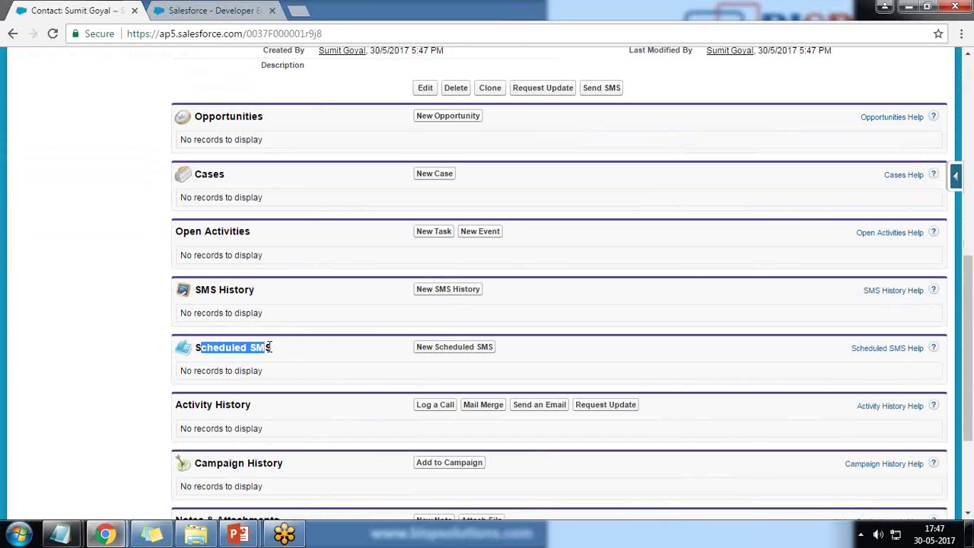
- Preview the new Scheduled SMS page, return to the contact, and dismiss the tip
left_click(438, 354)
left_click_drag(36, 168, 321, 171)
left_click(15, 35)
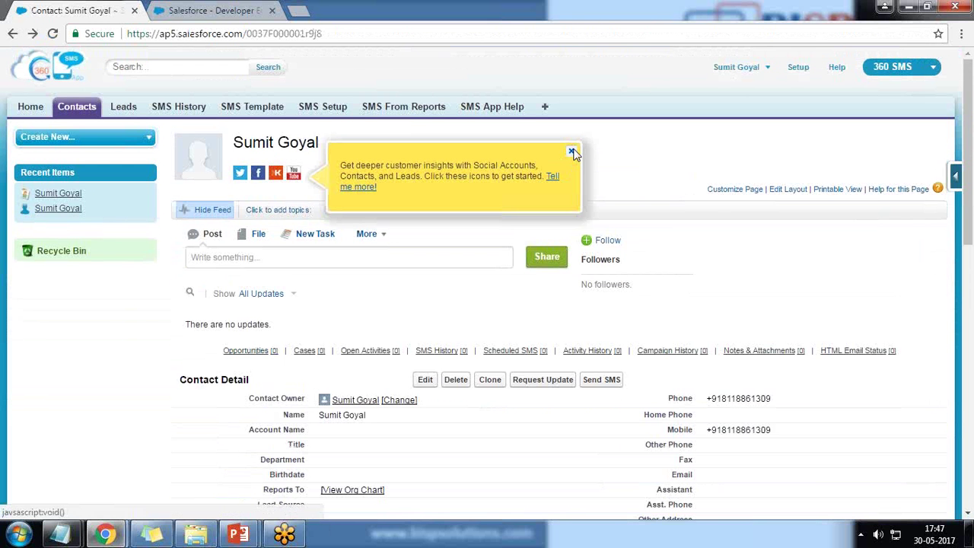
left_click(576, 156)
scroll(597, 399, "down", 2)
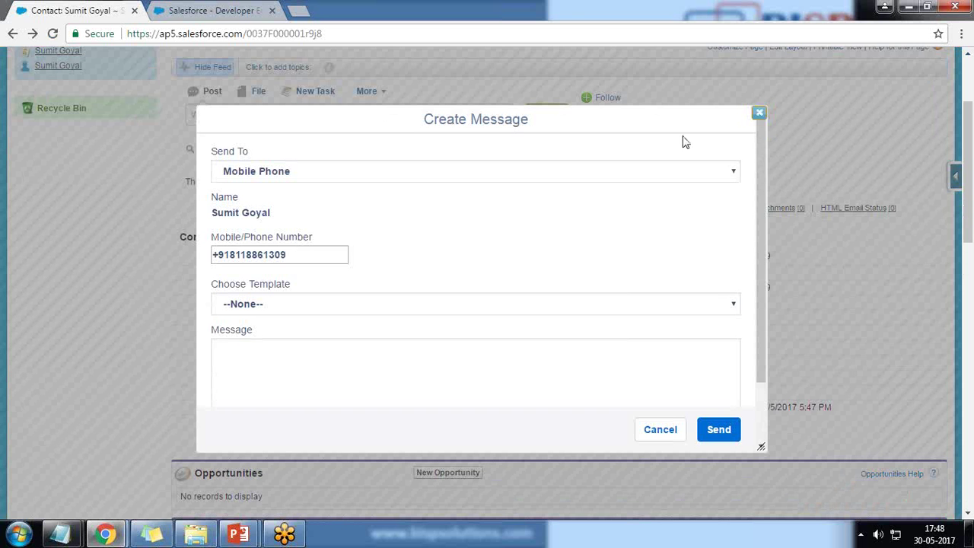
- Keep Mobile Phone as the recipient and leave the SMS template at --None--
left_click(291, 173)
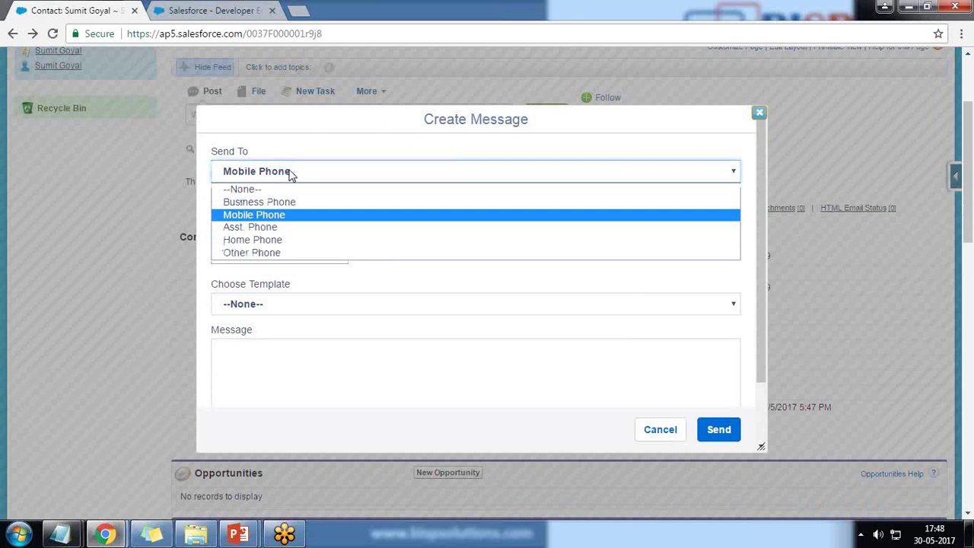
key("Up")
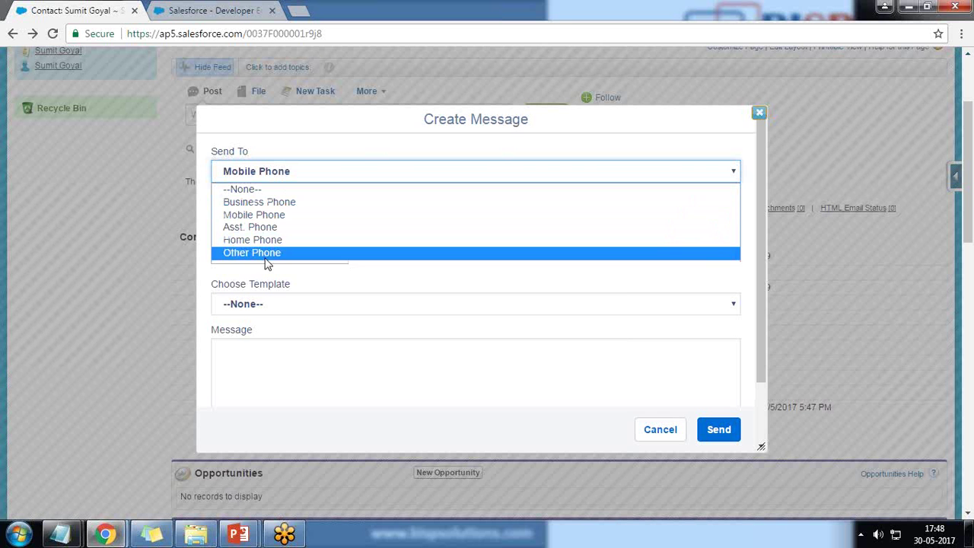
left_click(259, 215)
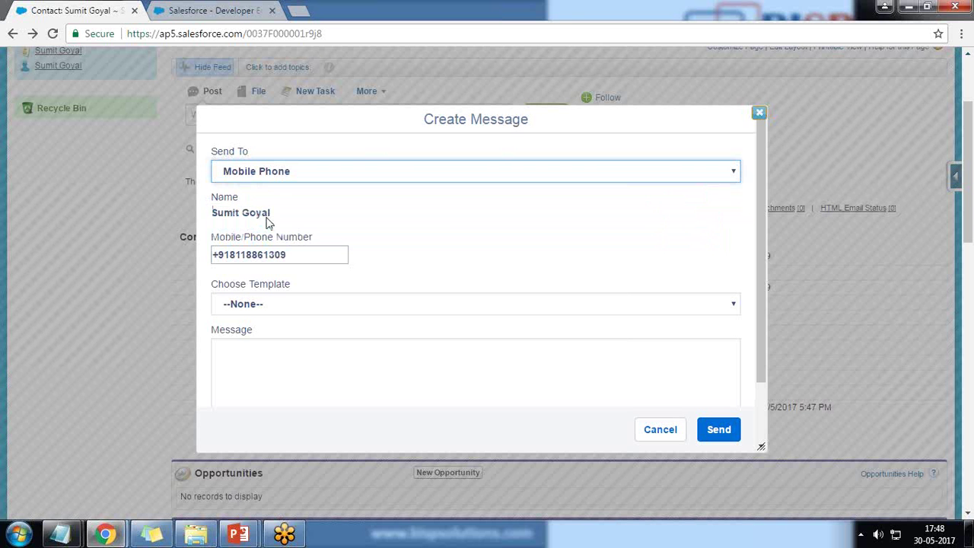
left_click_drag(288, 254, 204, 254)
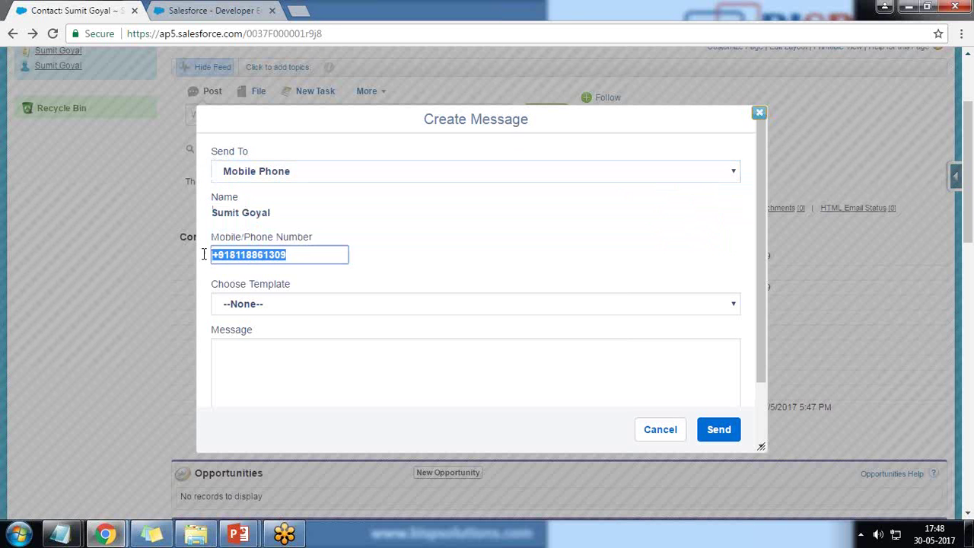
left_click(258, 305)
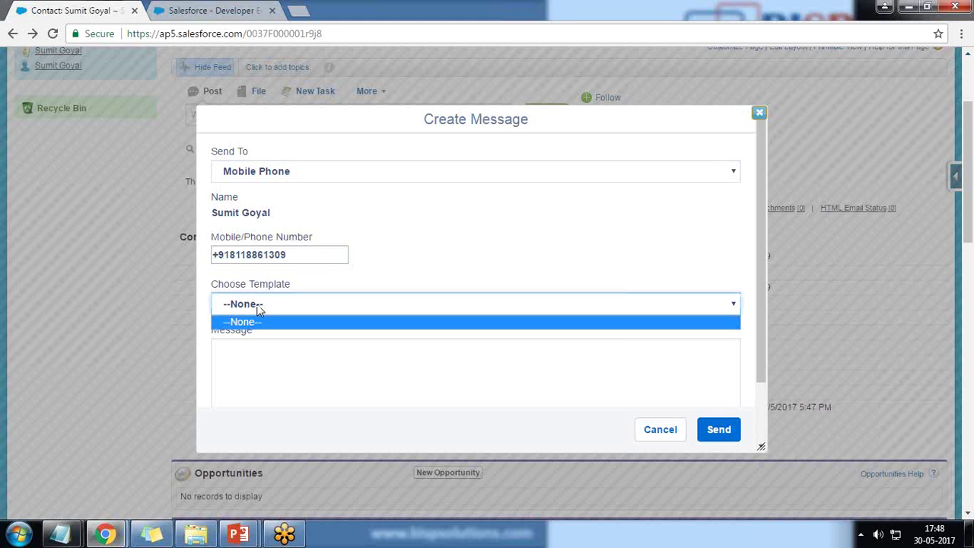
left_click(258, 307)
- Write the message 'Test Message From Salesforce' and send it
left_click(265, 371)
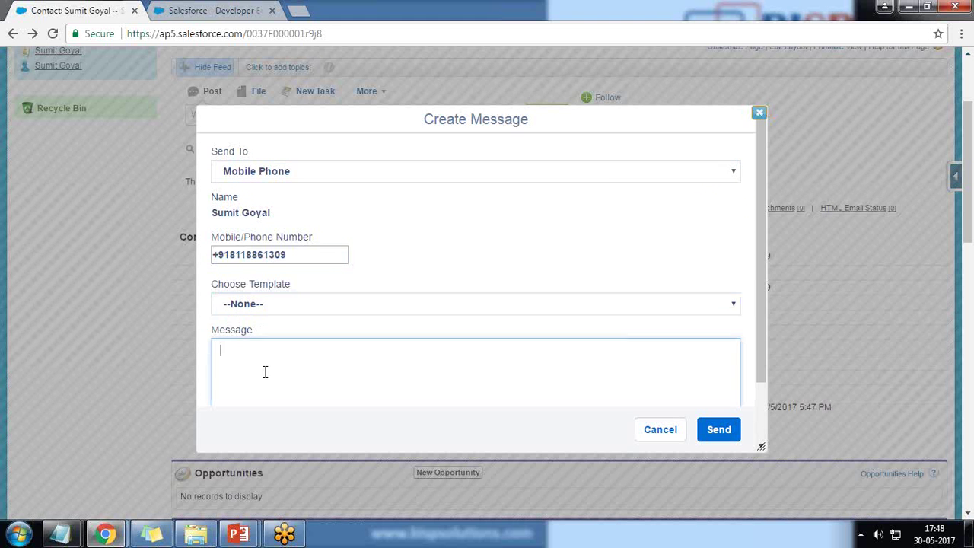
type("Test MNessahe")
key("BackSpace")
key("BackSpace")
type("g")
key("BackSpace")
key("BackSpace")
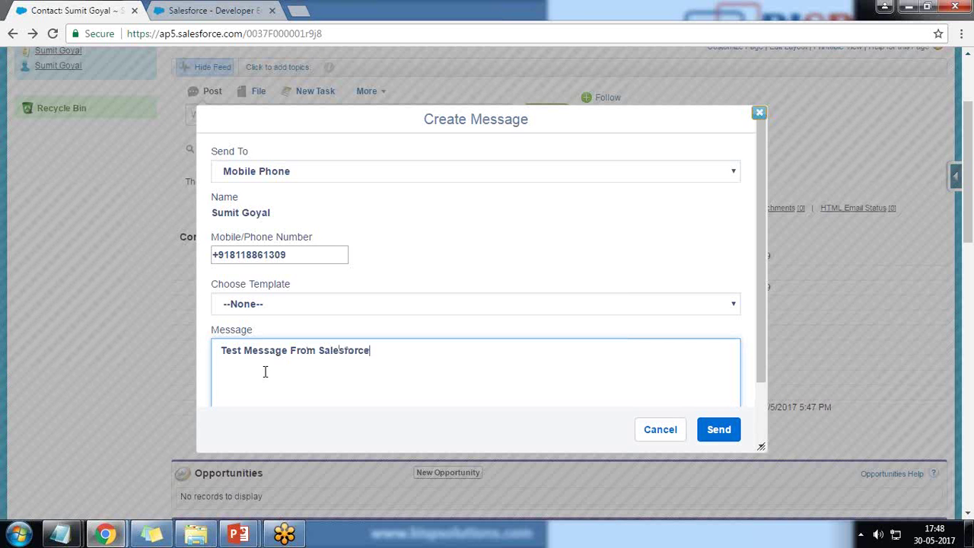
left_click(717, 428)
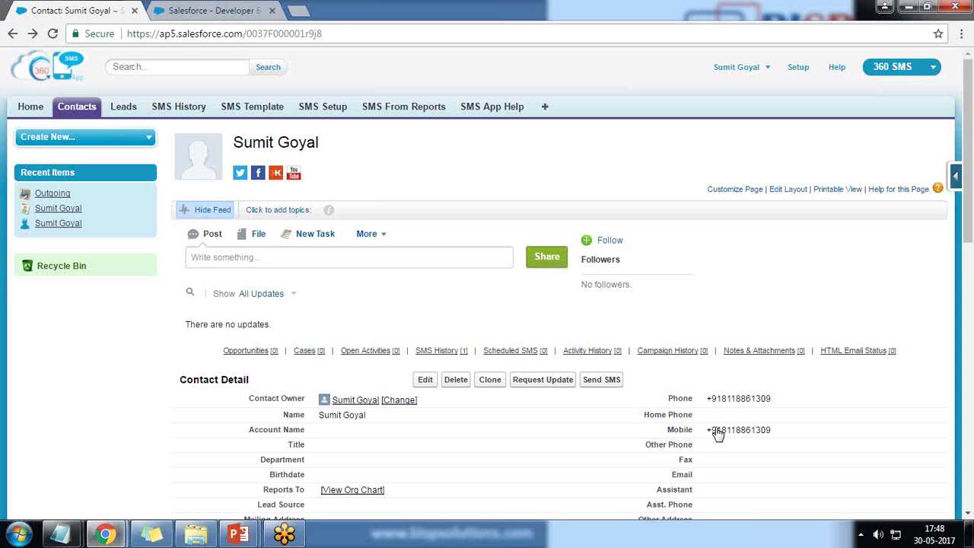
- Verify the Outgoing entry in the contact's SMS History, then open the SMS History tab
double_click(719, 434)
left_click_drag(772, 431, 712, 428)
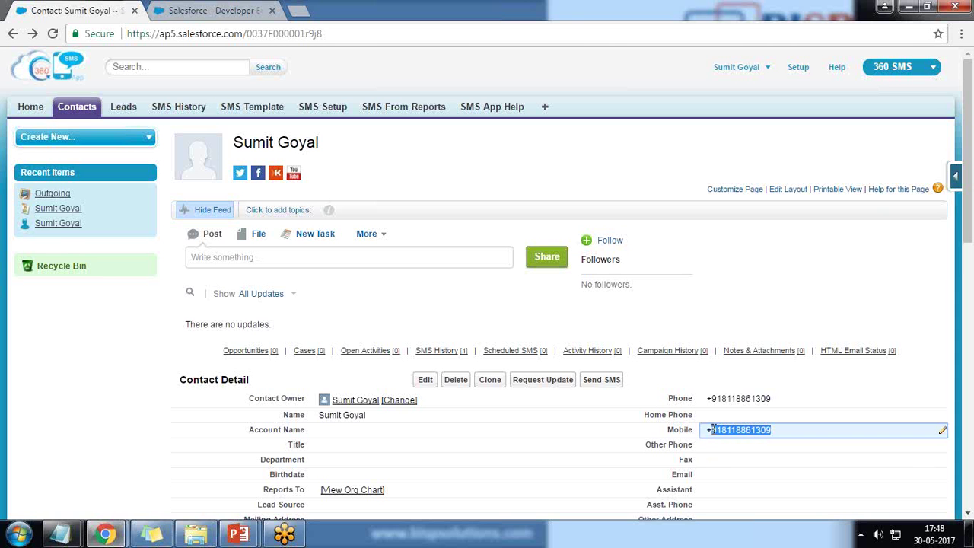
scroll(126, 417, "down", 5)
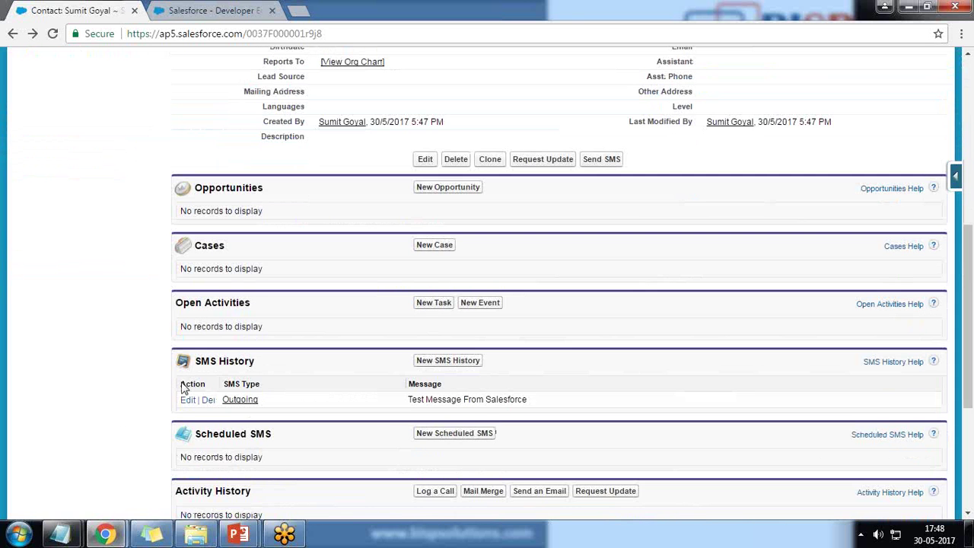
left_click_drag(255, 361, 202, 360)
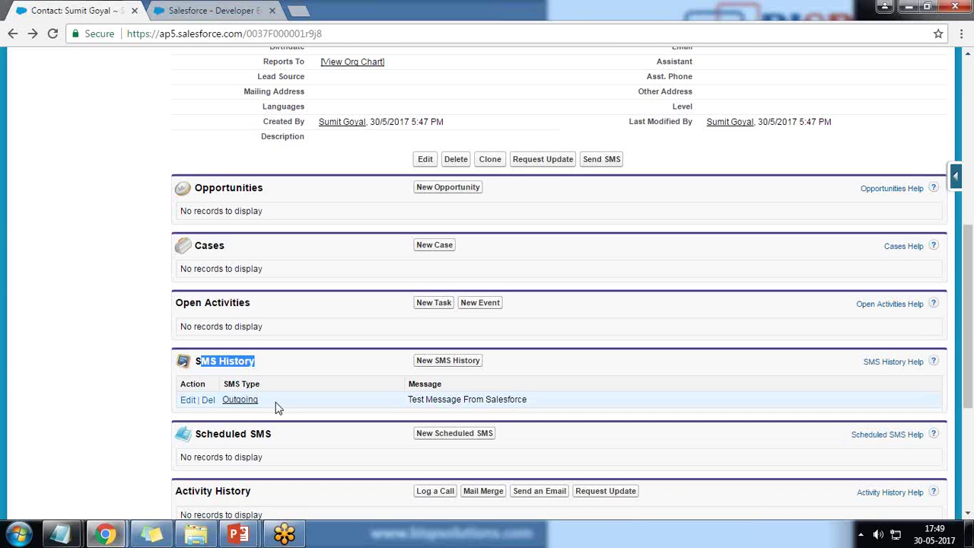
left_click_drag(274, 407, 238, 405)
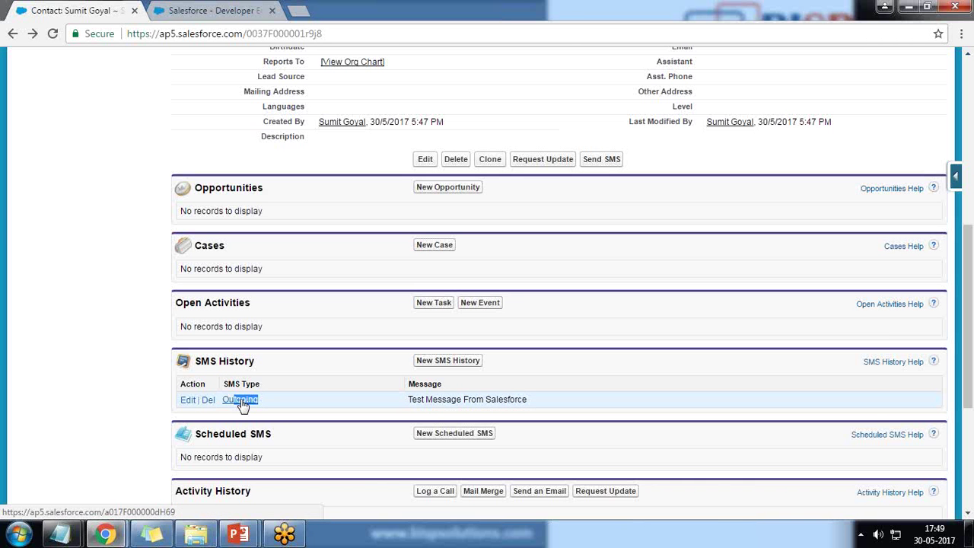
left_click(277, 410)
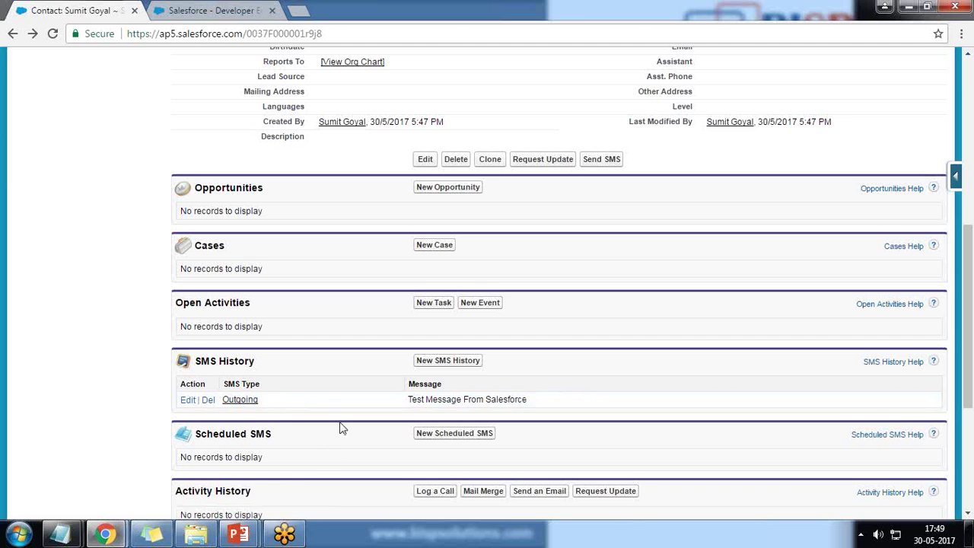
scroll(297, 481, "up", 6)
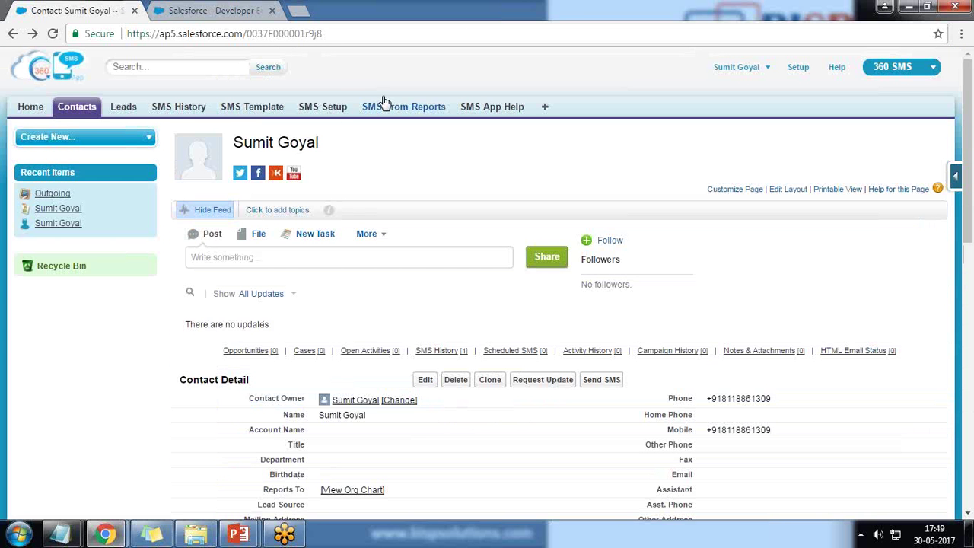
left_click(183, 110)
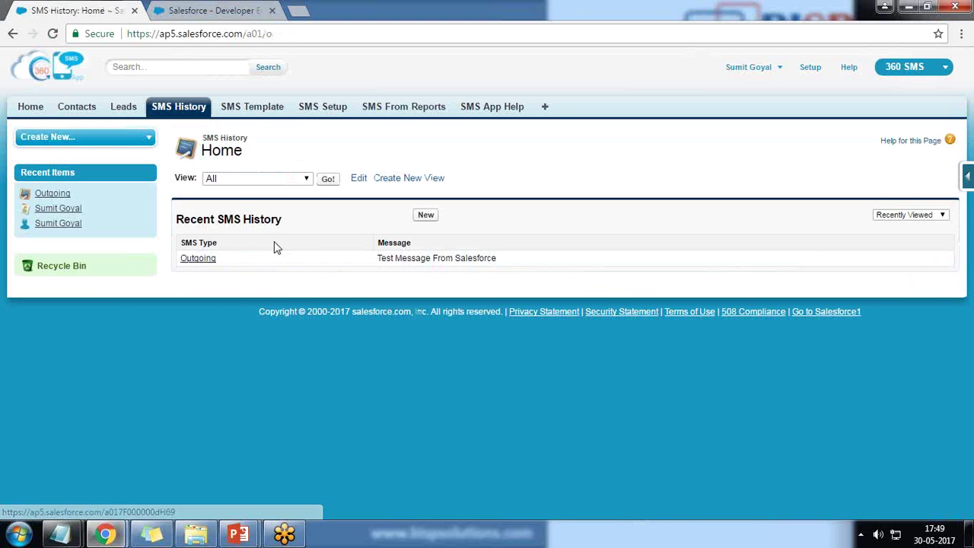
- Inspect the Outgoing SMS record's To Number, then view SMS Template and Contacts home
left_click(198, 258)
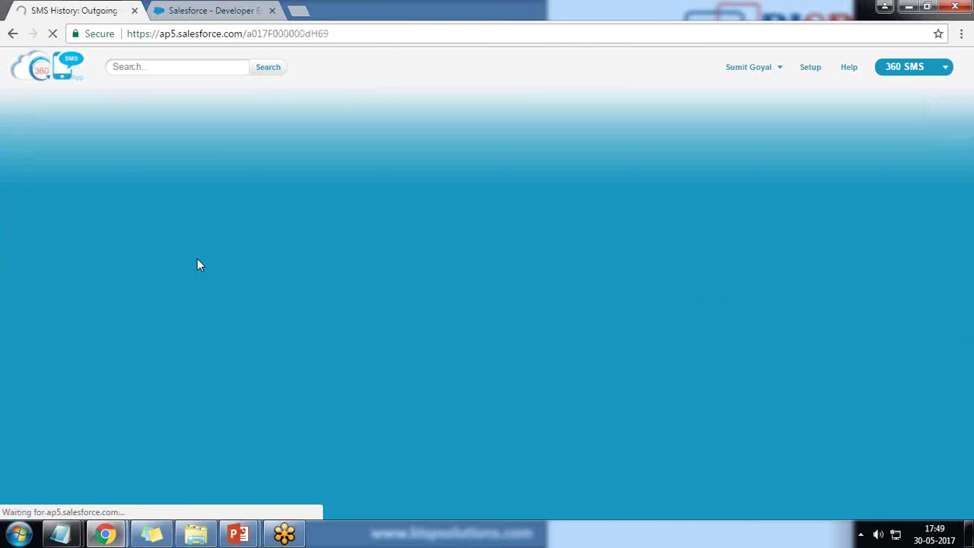
double_click(757, 246)
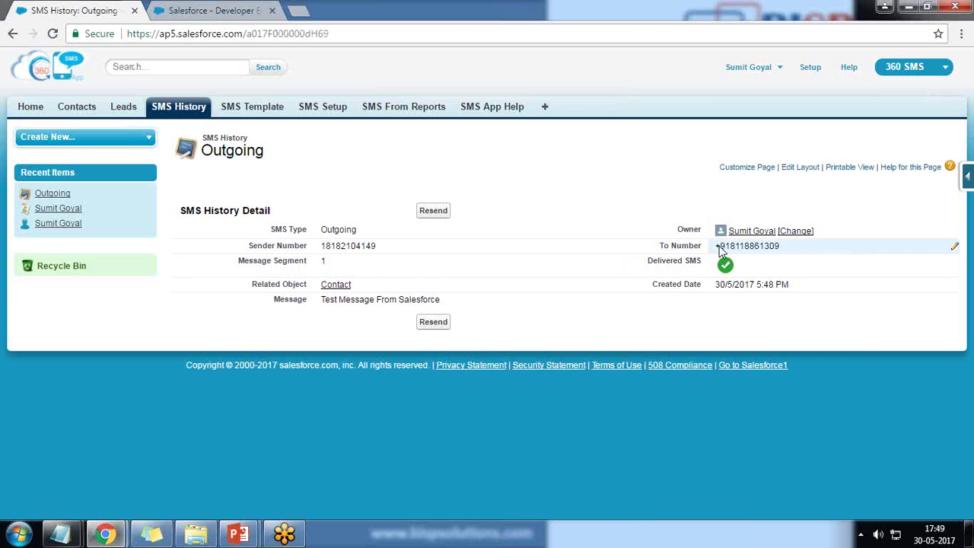
left_click(259, 107)
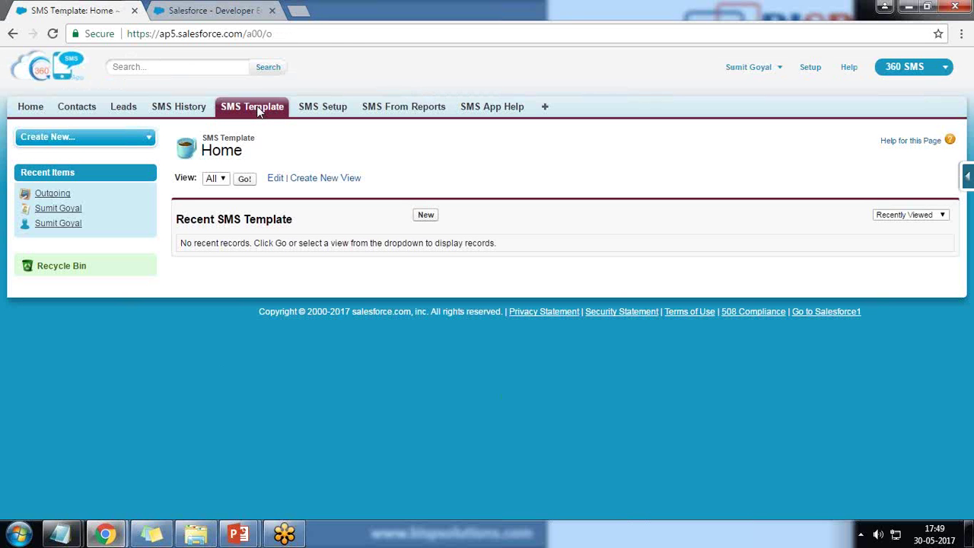
left_click(66, 116)
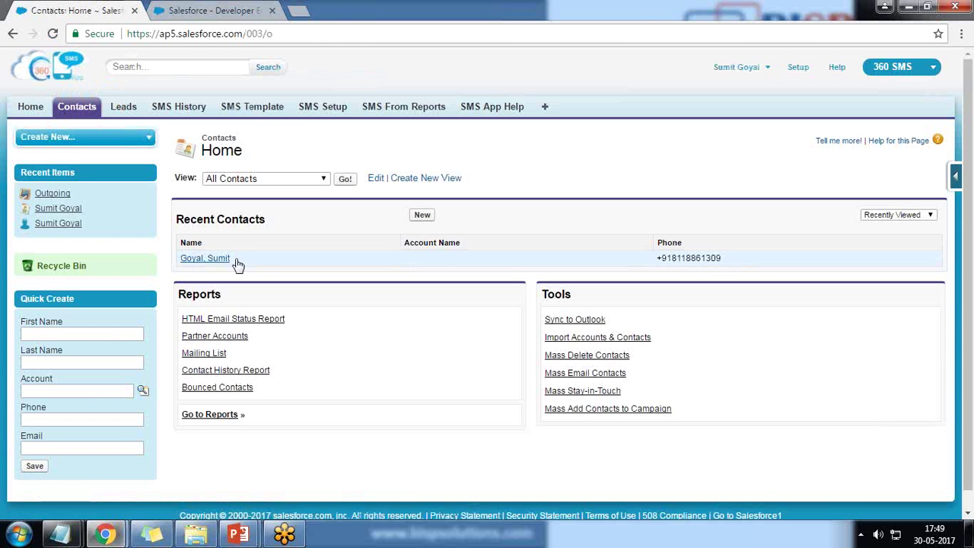
- Open the recent contact's record and start a New Scheduled SMS from its related list
left_click(193, 261)
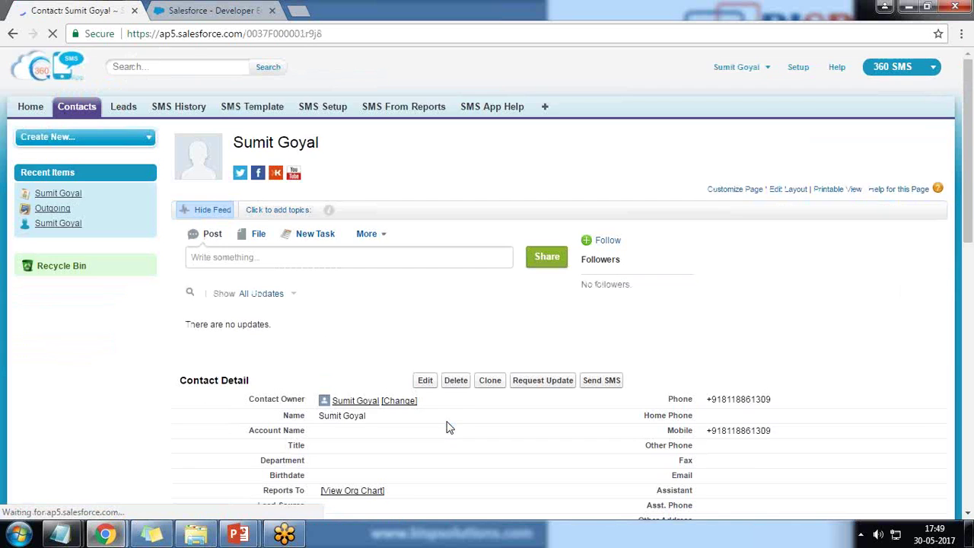
scroll(448, 426, "down", 6)
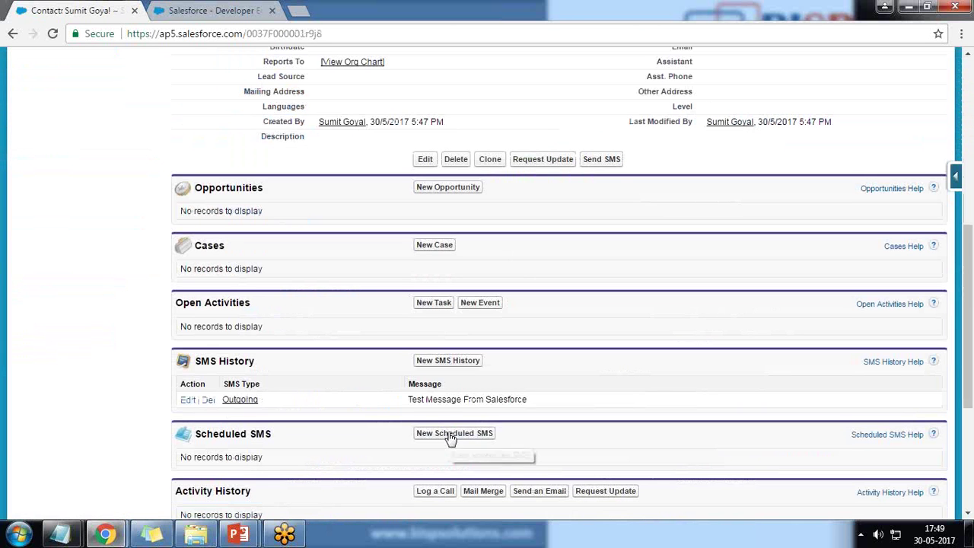
left_click(450, 434)
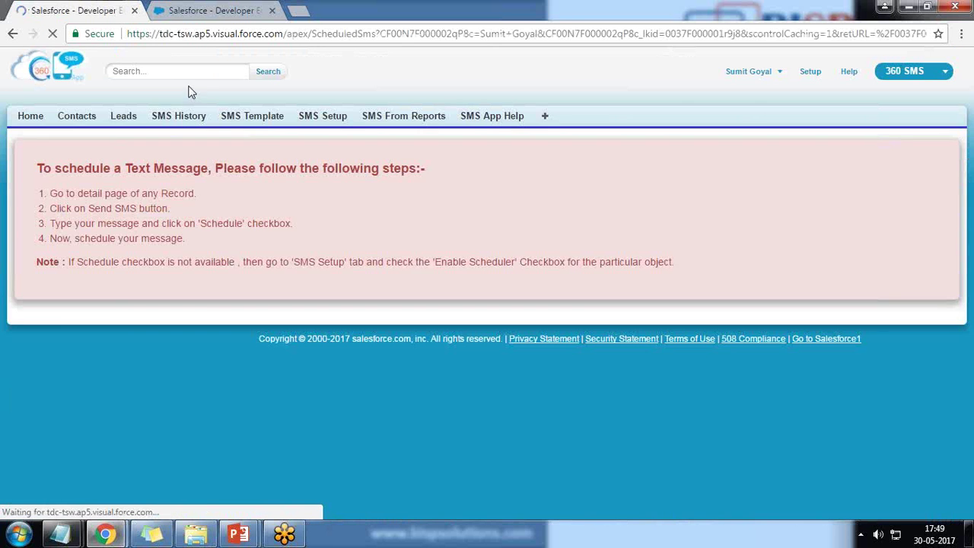
- Highlight the three scheduling instructions, including the Schedule checkbox step, then go to the other Salesforce tab
left_click_drag(53, 194, 198, 193)
left_click_drag(60, 209, 175, 209)
left_click_drag(79, 223, 281, 223)
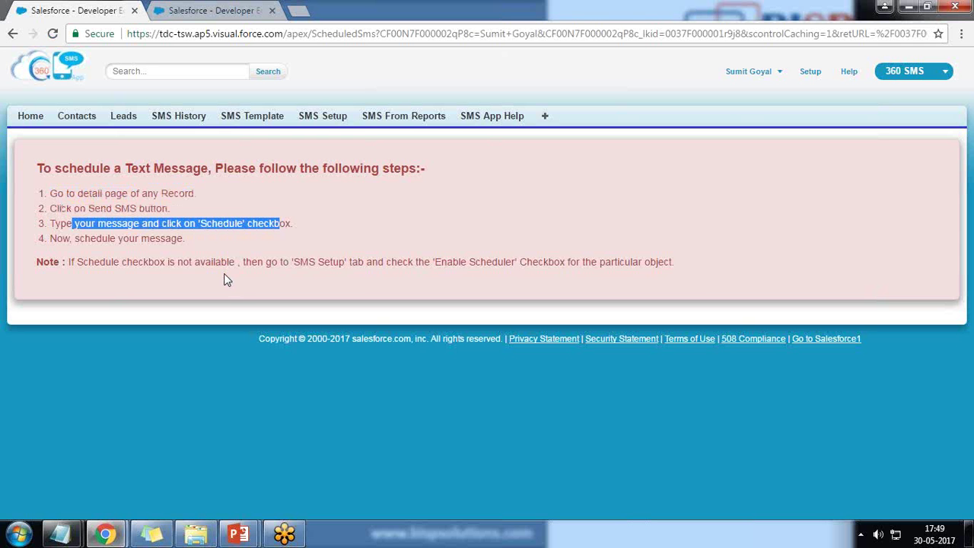
left_click(184, 10)
- Go to SMS Setup > Object Setup and point out the Contact row's Enable Scheduler column
scroll(518, 213, "up", 1)
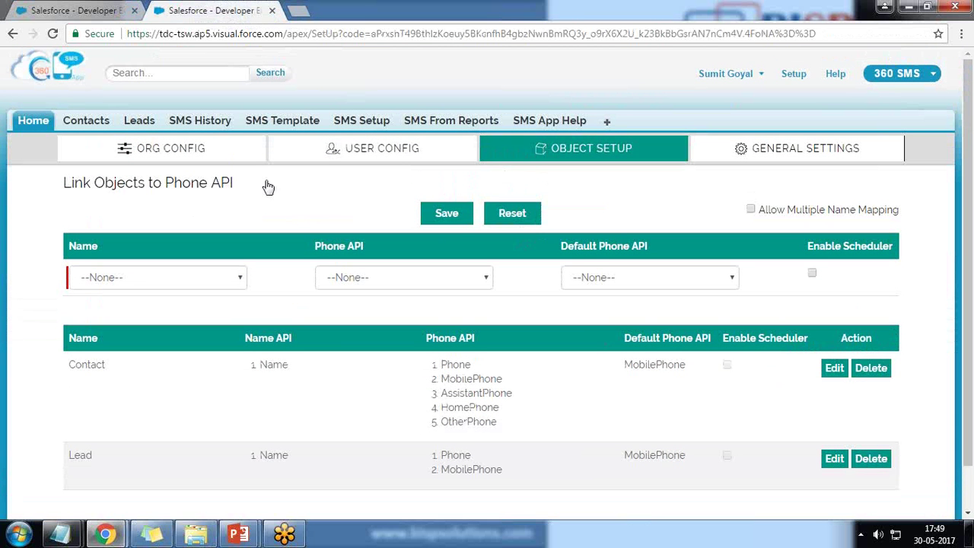
left_click(362, 123)
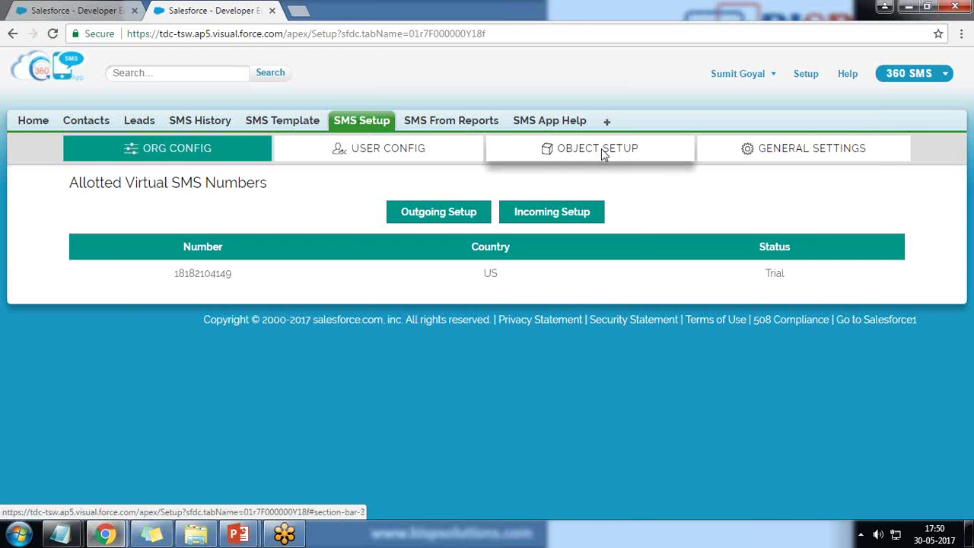
left_click(604, 154)
scroll(125, 365, "down", 1)
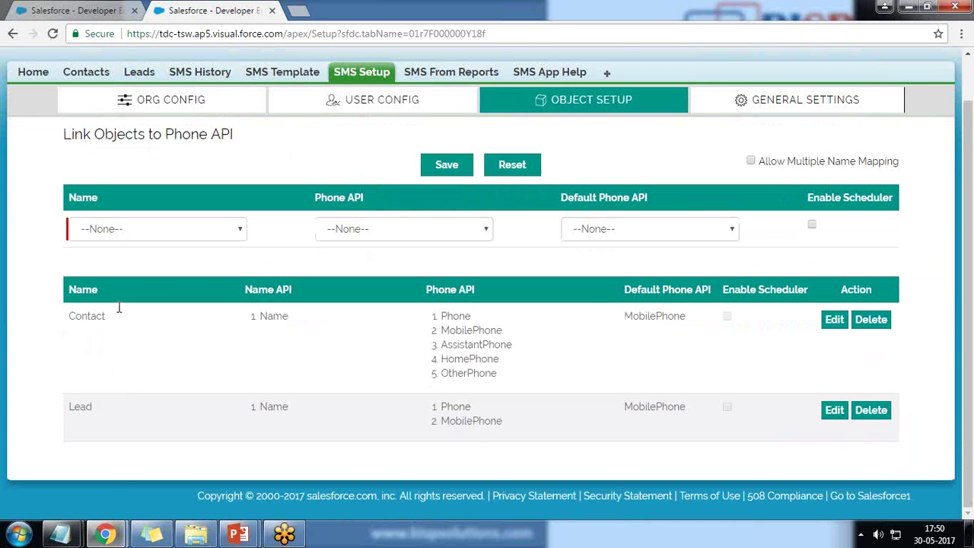
double_click(118, 313)
left_click_drag(728, 297, 784, 298)
- Turn on and save Enable Scheduler for the Contact phone link, then edit the Lead row
left_click(835, 322)
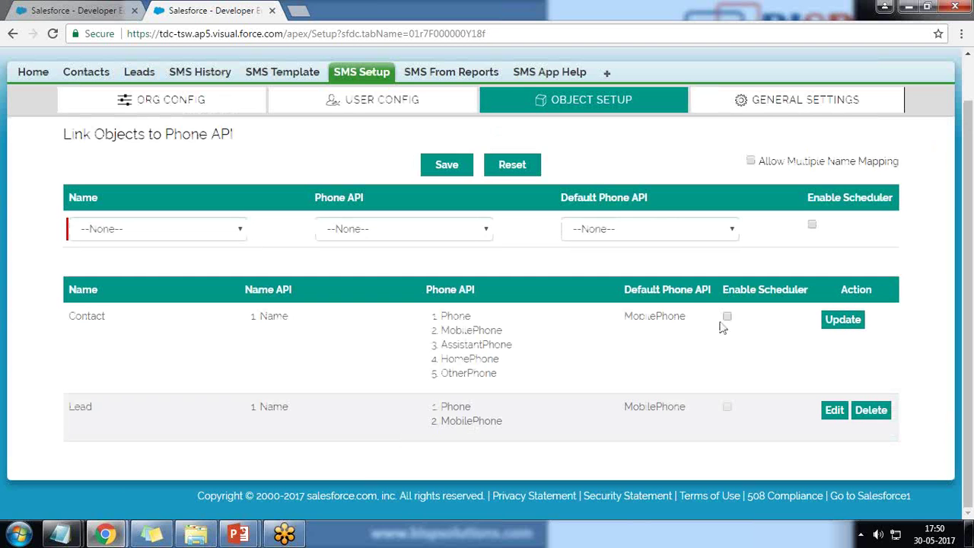
left_click(727, 316)
left_click(843, 320)
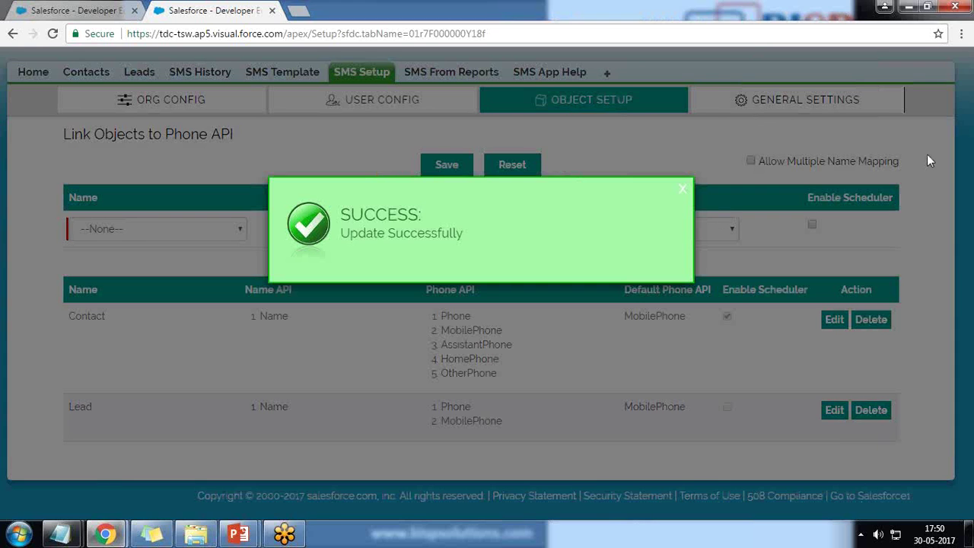
left_click(683, 190)
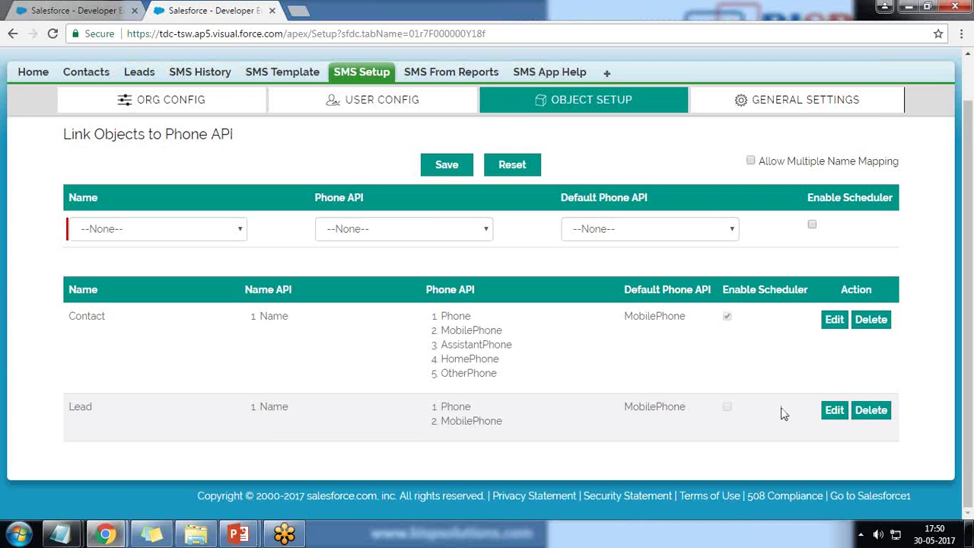
left_click(834, 410)
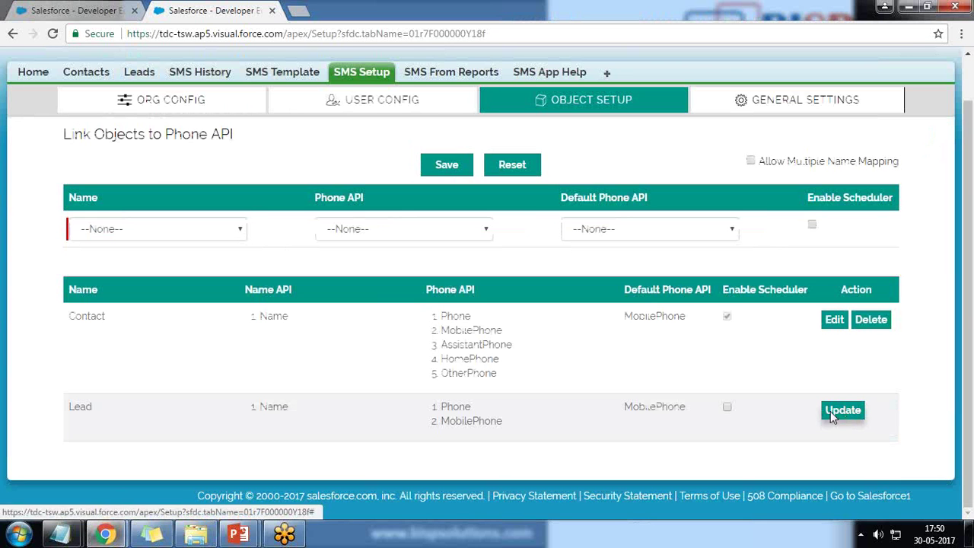
- Tick Enable Scheduler on the Lead row and update it, then return to the contact's record tab
left_click(727, 408)
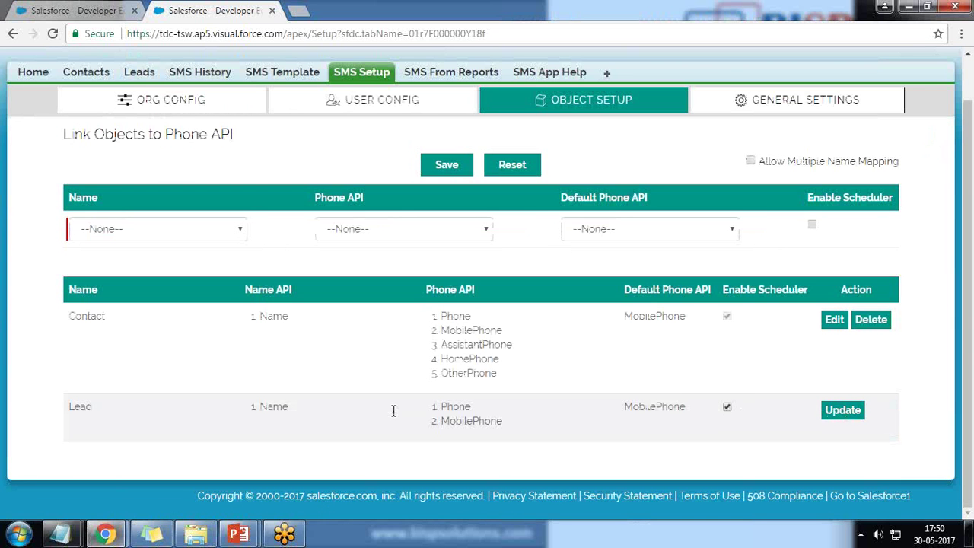
left_click(828, 320)
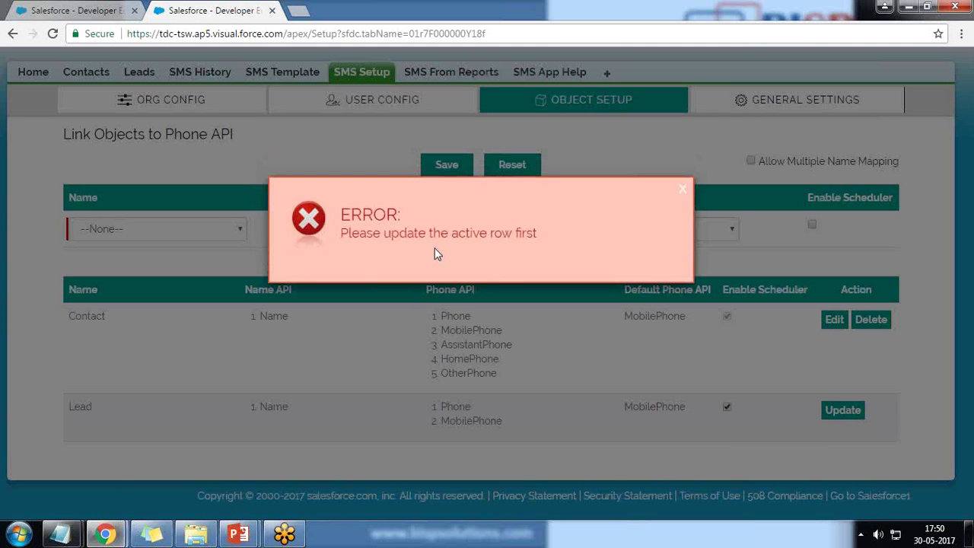
left_click(683, 189)
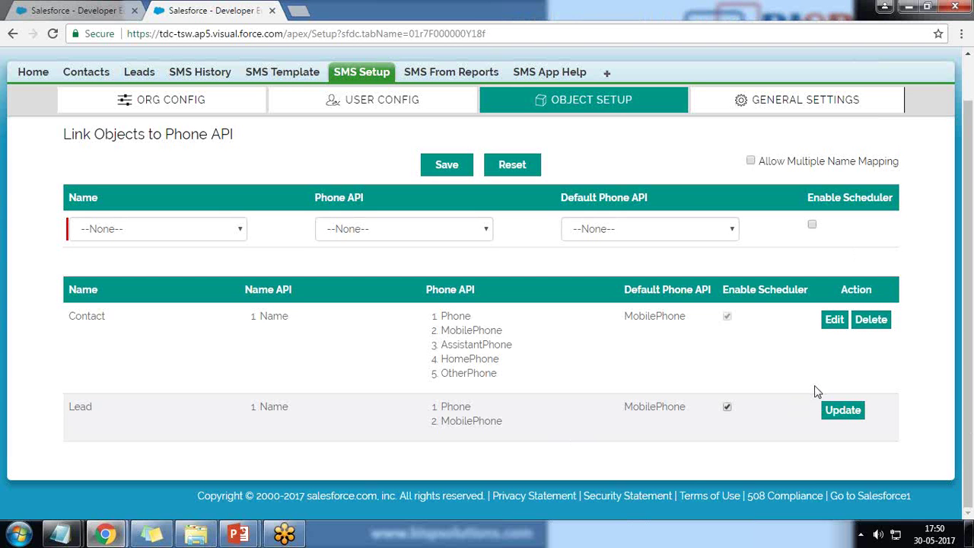
left_click(837, 410)
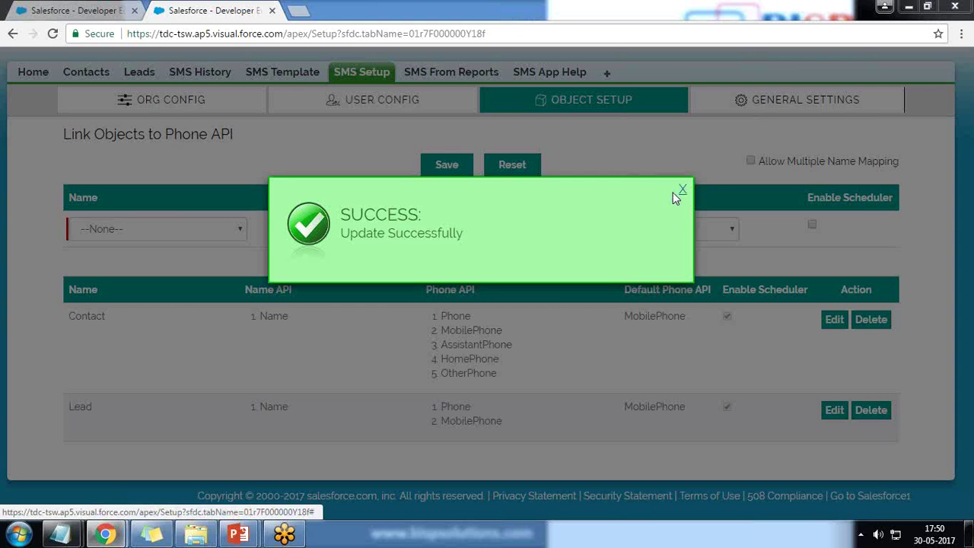
left_click(682, 190)
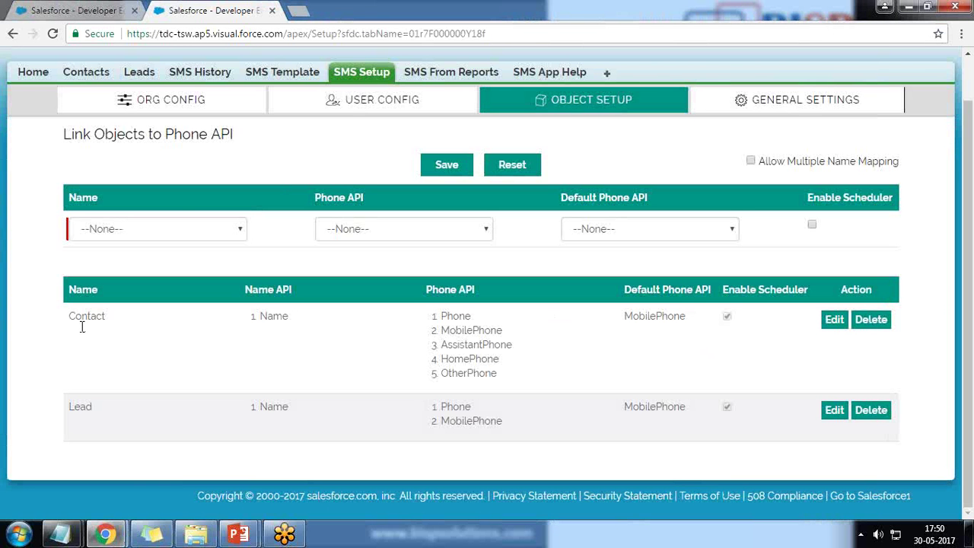
left_click(65, 7)
left_click(12, 33)
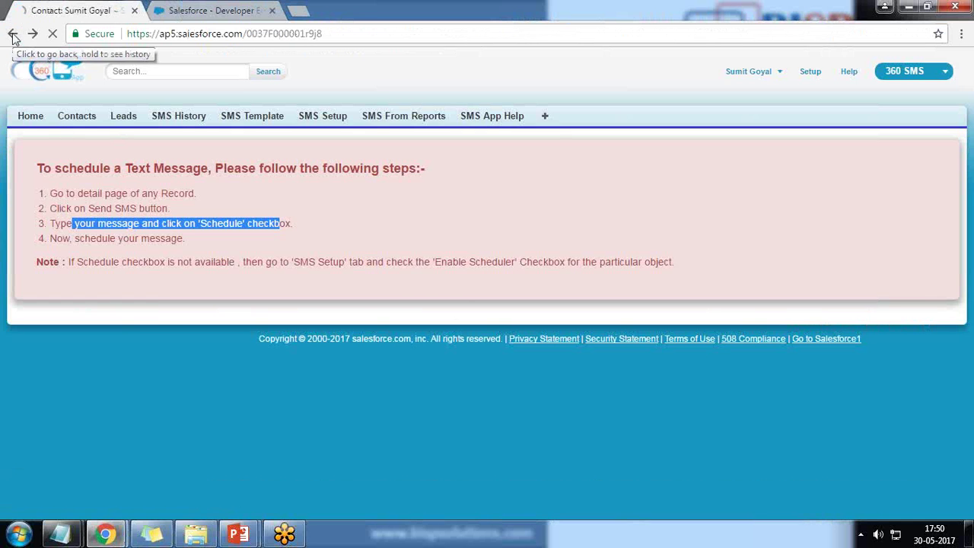
- Go back from the New Scheduled SMS page to the contact's record and its Contact Detail
scroll(586, 428, "down", 2)
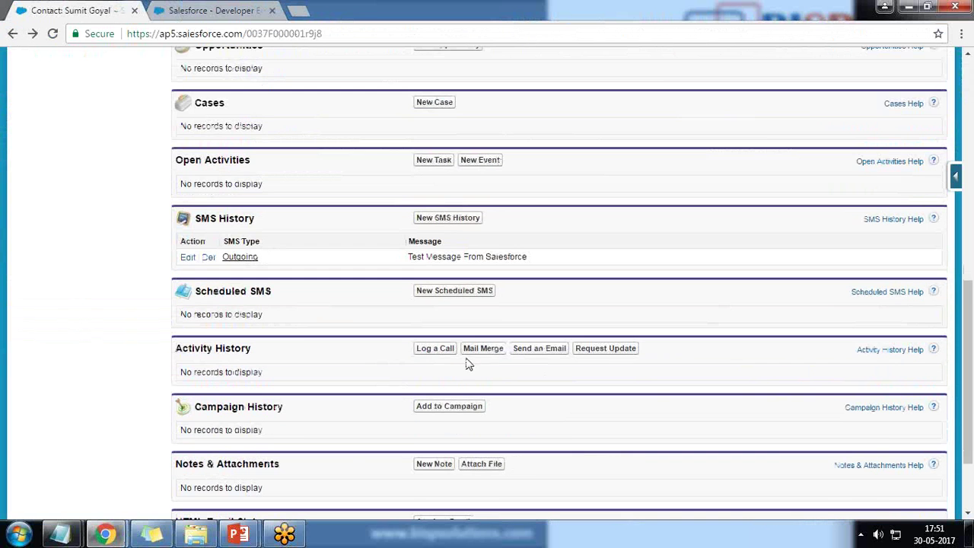
left_click(453, 292)
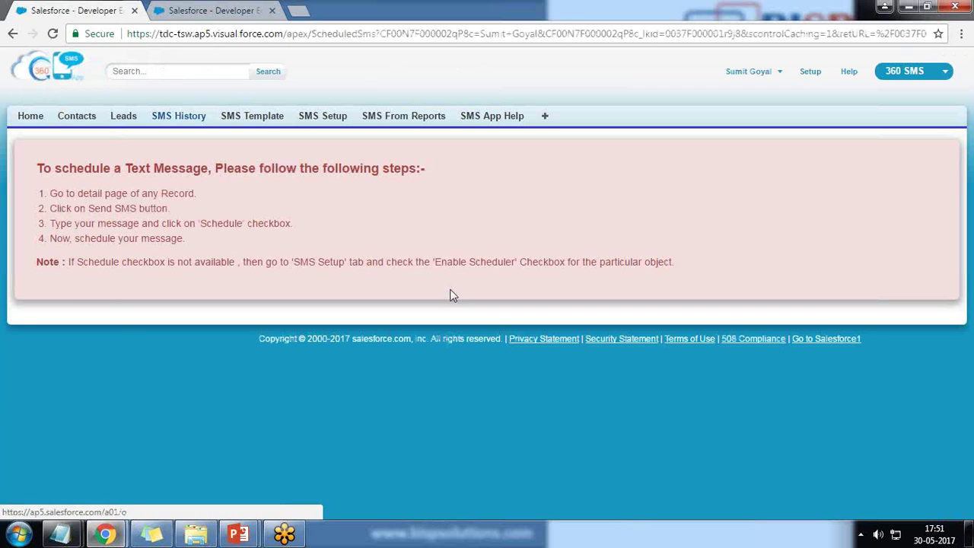
left_click(12, 38)
scroll(440, 454, "up", 7)
scroll(411, 449, "up", 1)
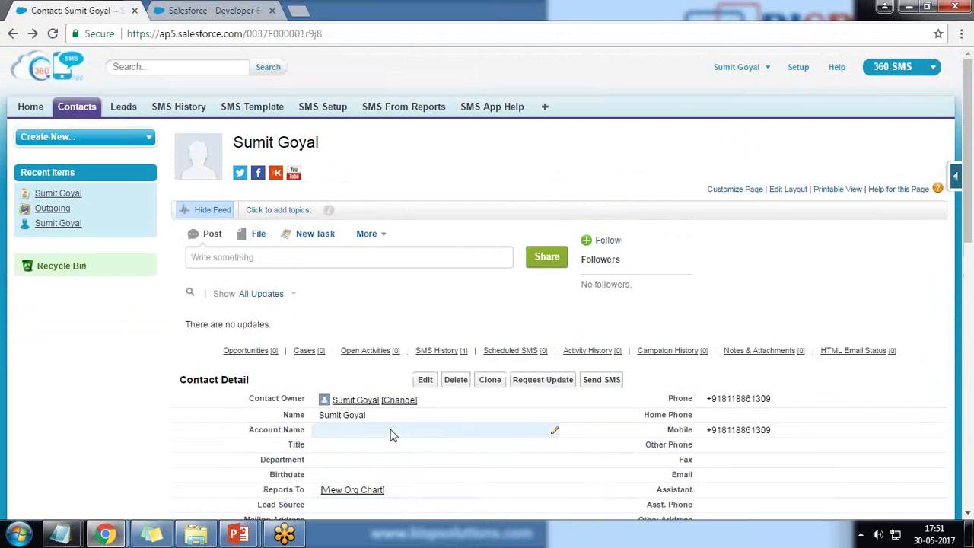
scroll(409, 406, "down", 2)
- Open Send SMS for the contact and write the message 'Test Message'
left_click(601, 239)
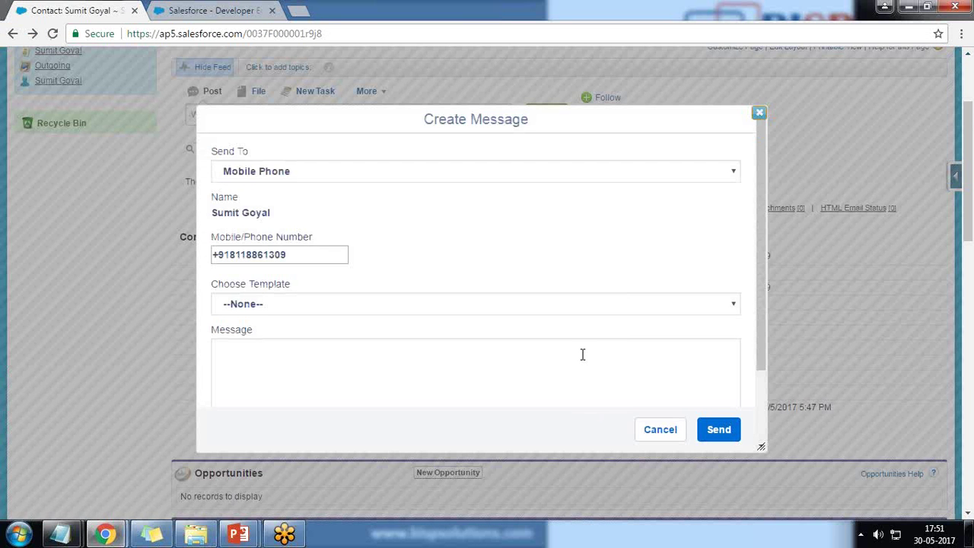
scroll(583, 381, "down", 2)
scroll(582, 358, "up", 4)
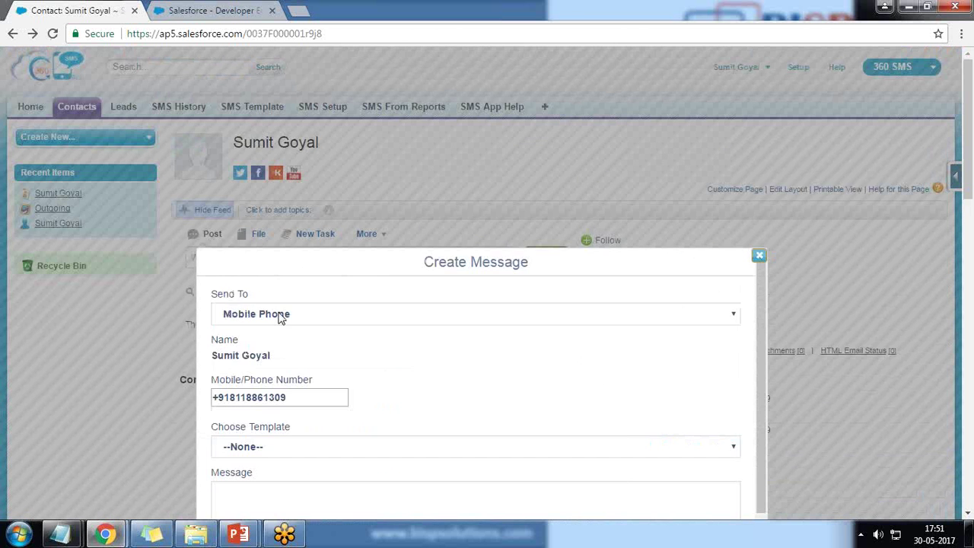
scroll(338, 319, "down", 2)
scroll(753, 340, "down", 4)
left_click(274, 193)
type("Test Message")
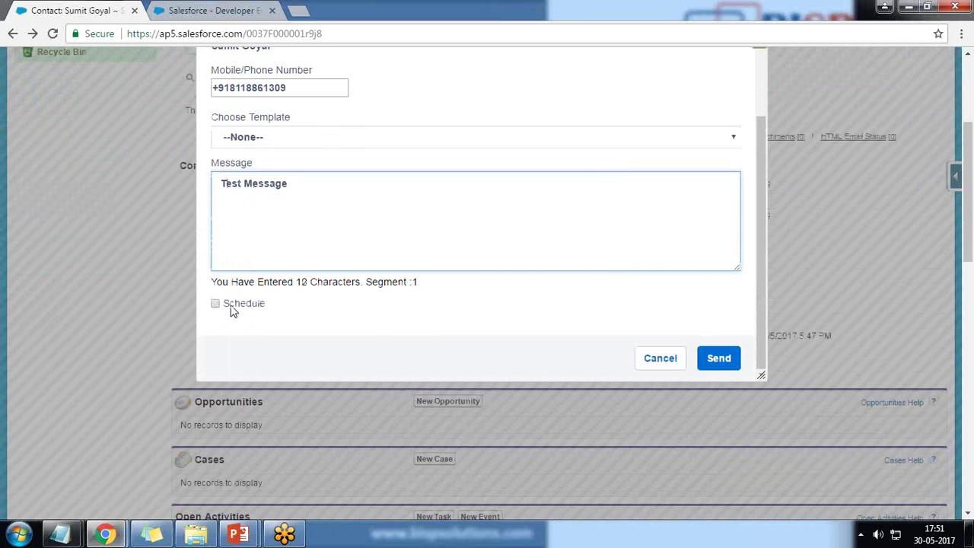
- Tick Schedule and choose Schedule Once, opening and closing the Start Date picker
left_click(215, 304)
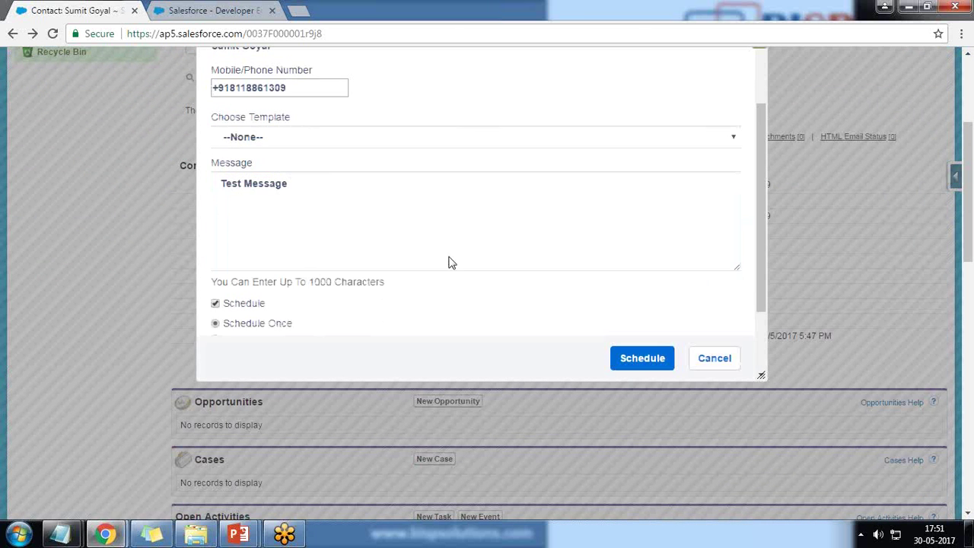
scroll(449, 257, "down", 2)
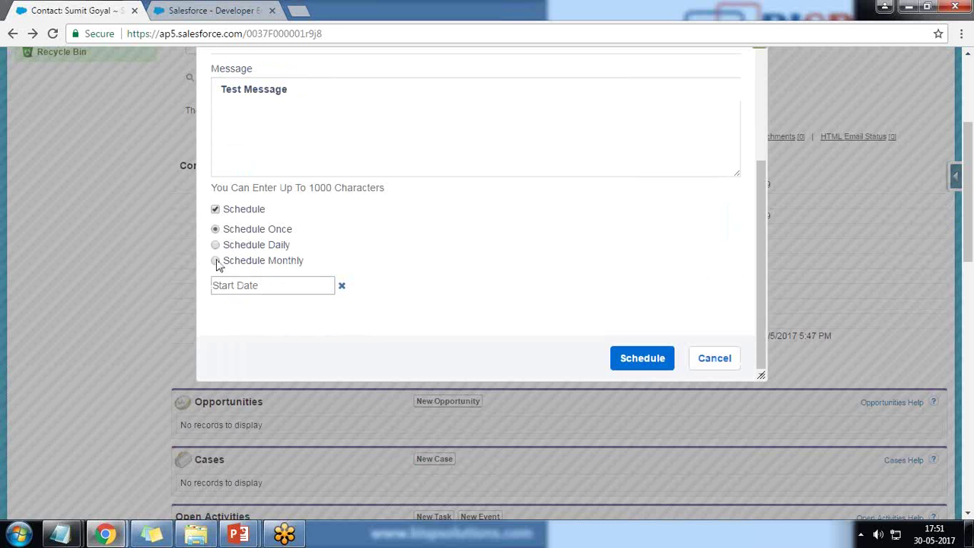
left_click(216, 230)
left_click(277, 289)
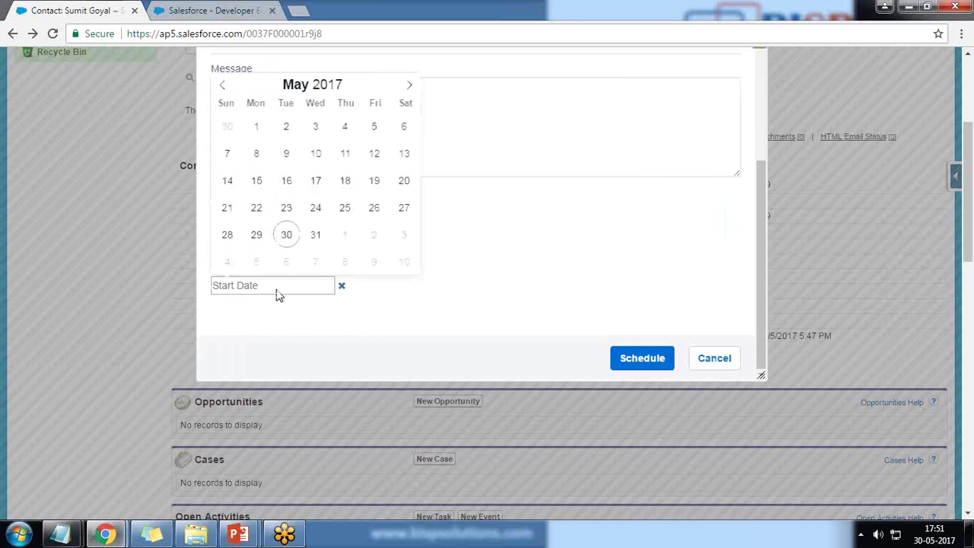
left_click(342, 287)
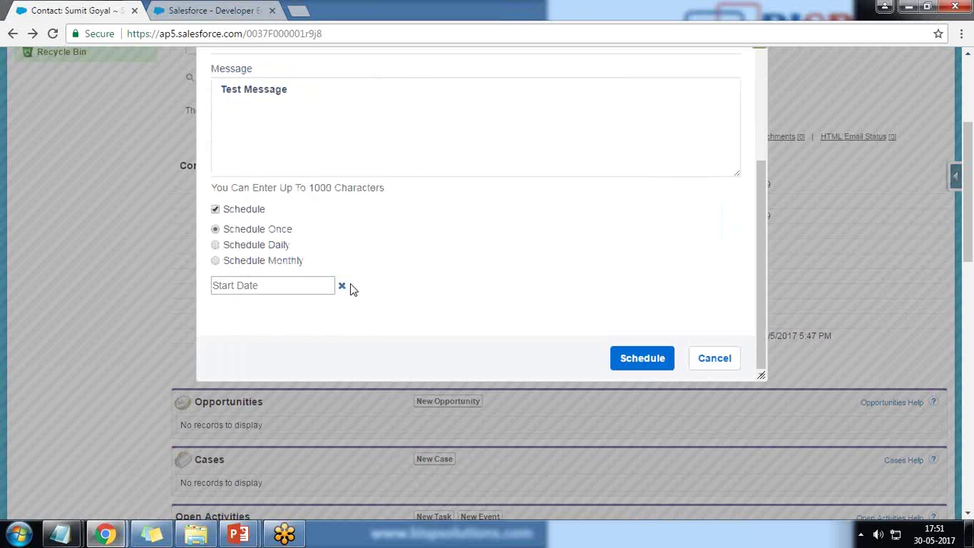
scroll(354, 289, "down", 1)
scroll(354, 289, "down", 1)
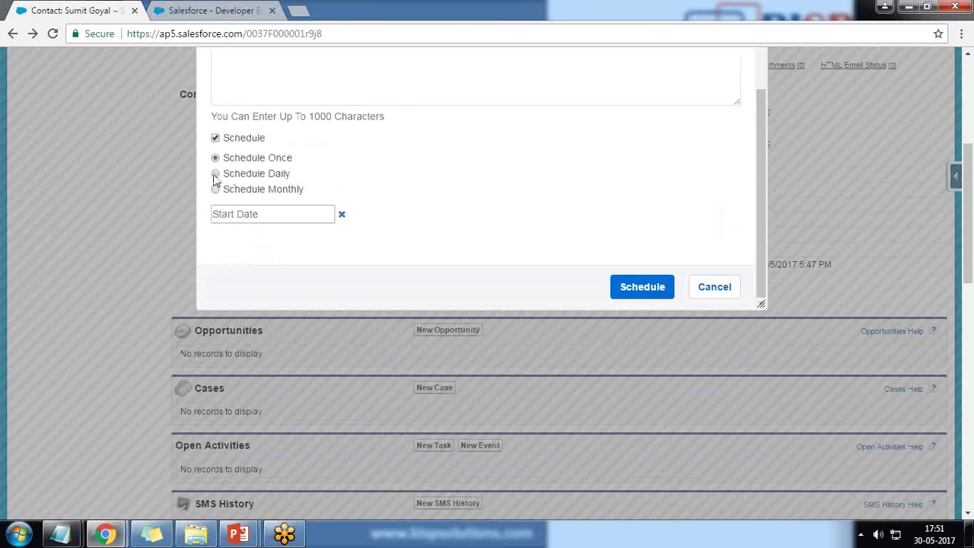
- Switch to Schedule Daily with Start Date May 30 and End Date June 1, 2017
left_click(215, 174)
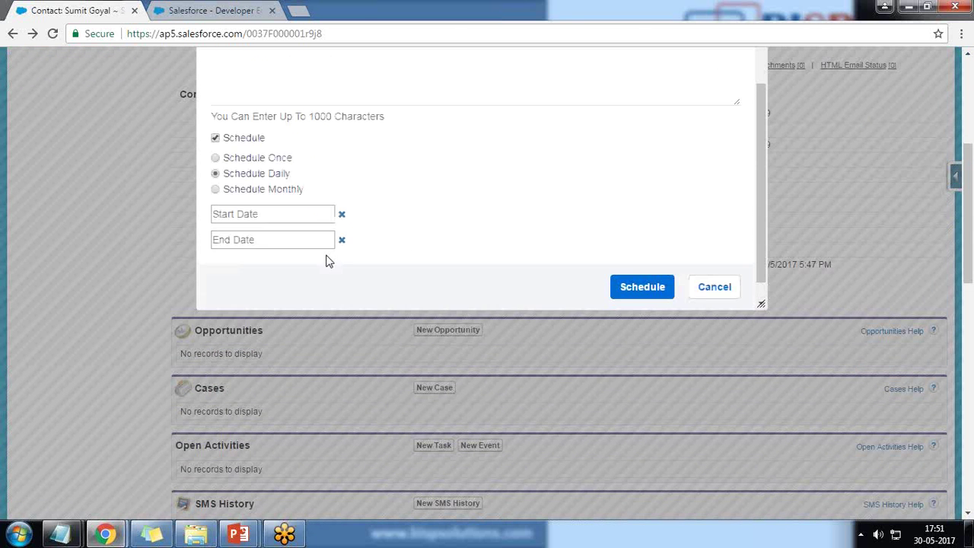
left_click(307, 218)
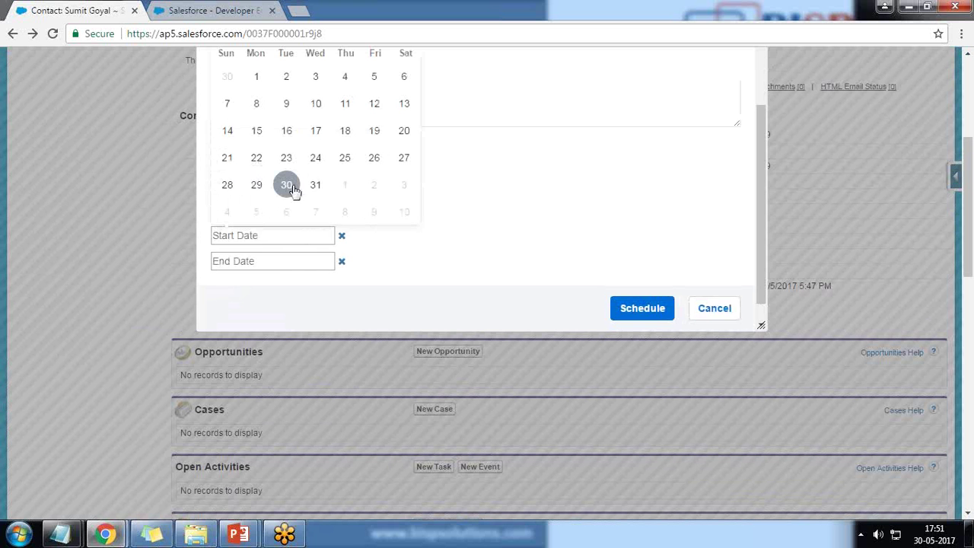
left_click(286, 185)
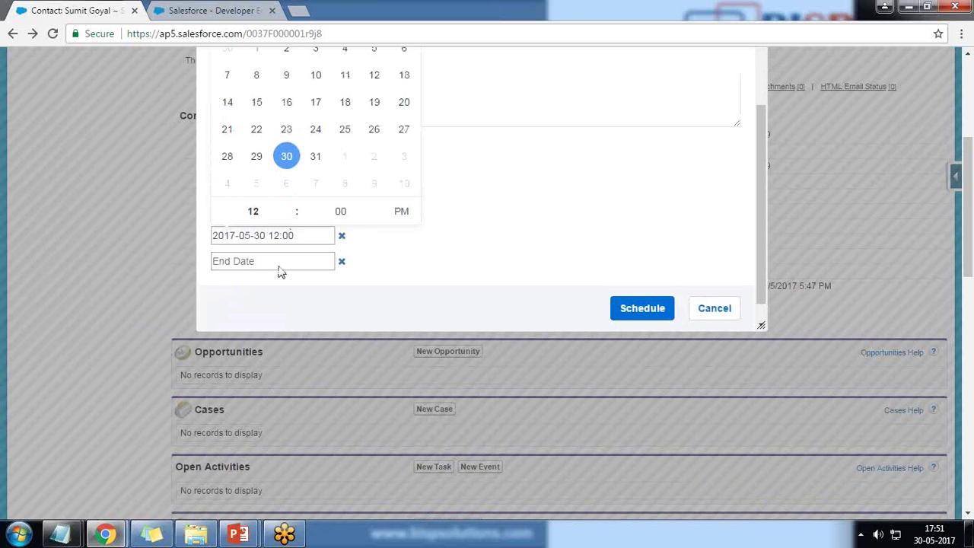
left_click(307, 262)
scroll(348, 201, "up", 1)
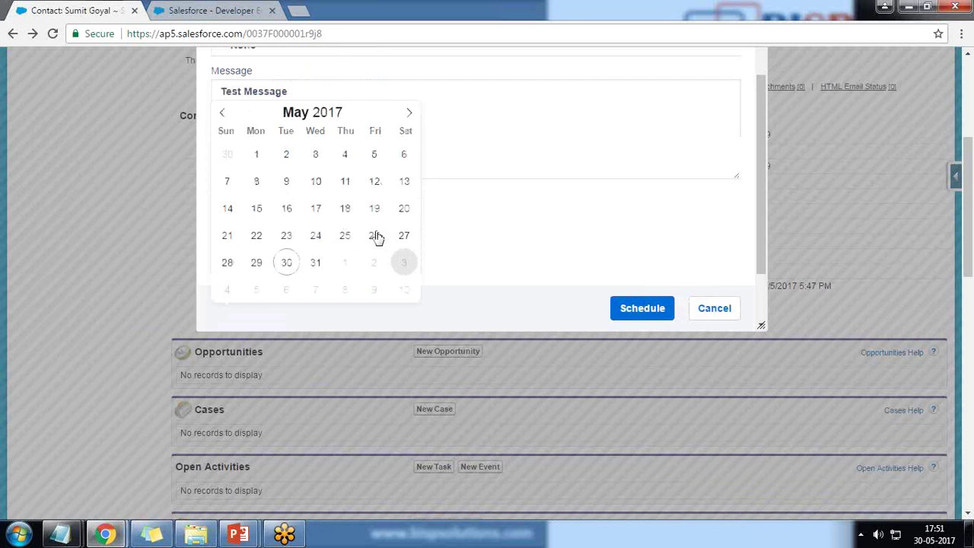
left_click(410, 133)
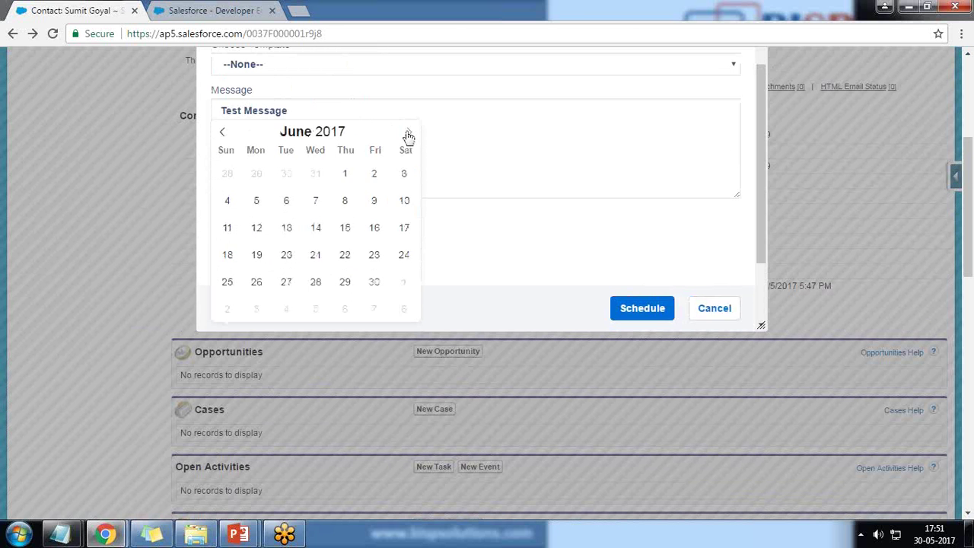
left_click(345, 175)
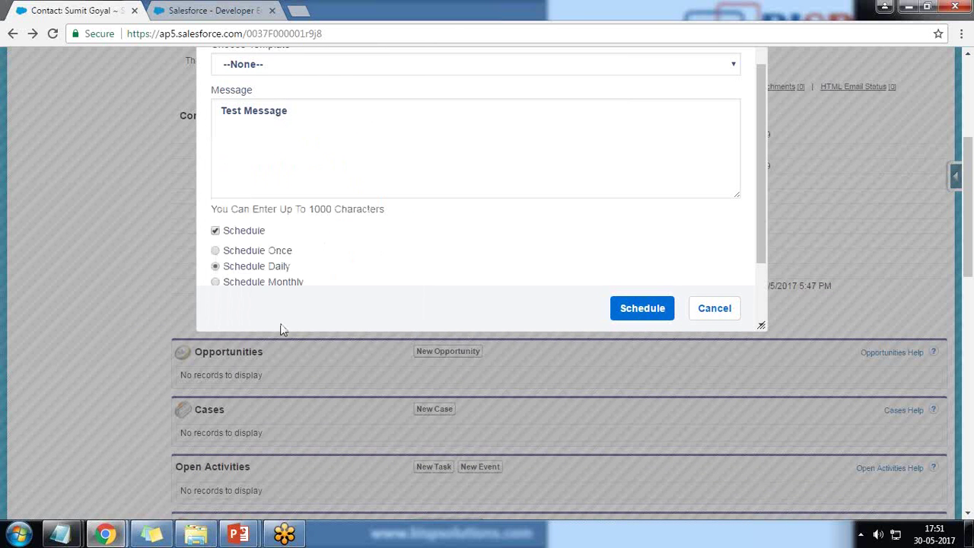
- Cancel the scheduled message without saving and return to the contact's related lists
left_click_drag(759, 249, 762, 277)
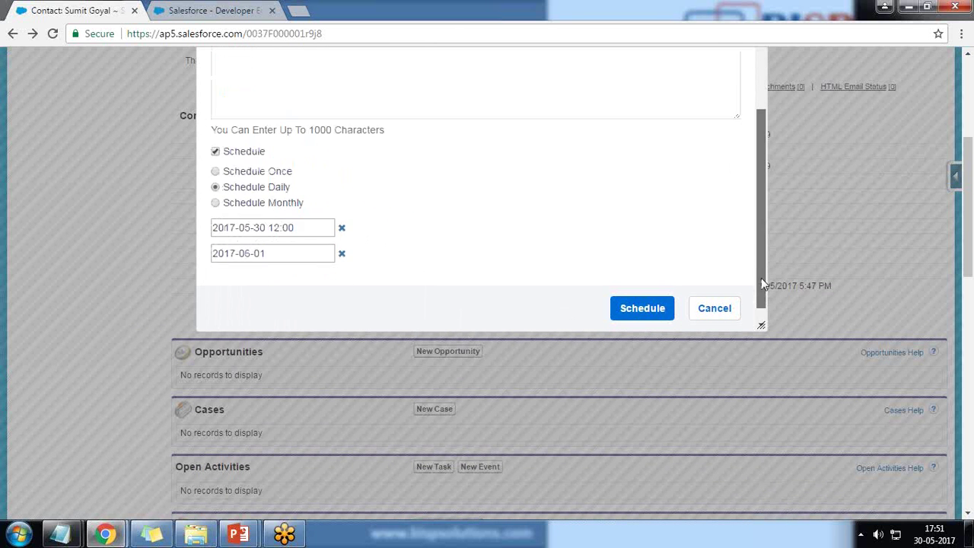
scroll(270, 260, "up", 3)
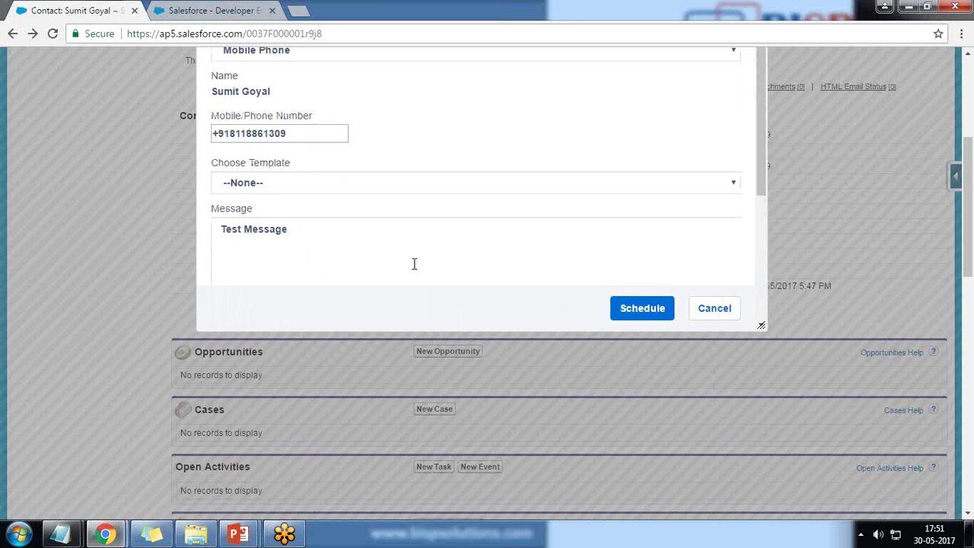
scroll(414, 269, "down", 4)
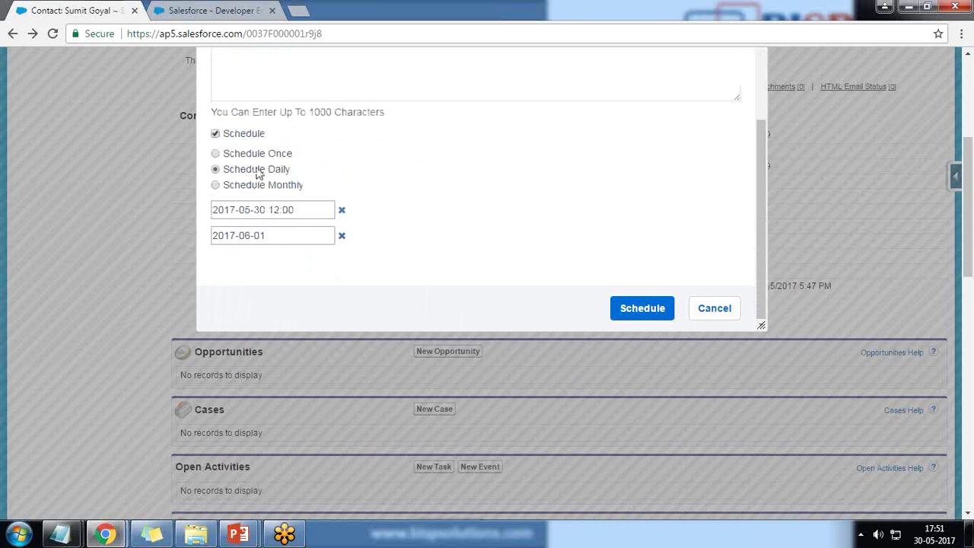
left_click(714, 312)
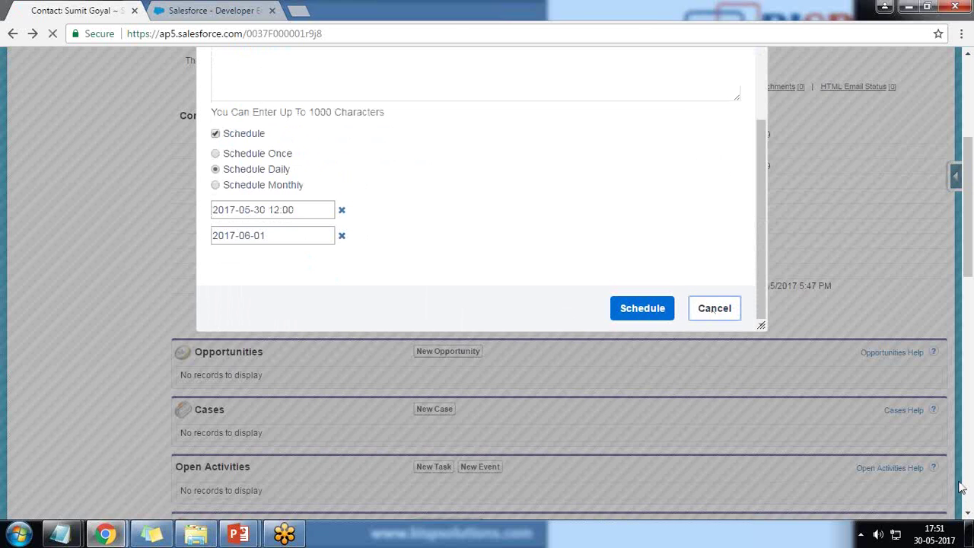
scroll(297, 230, "down", 15)
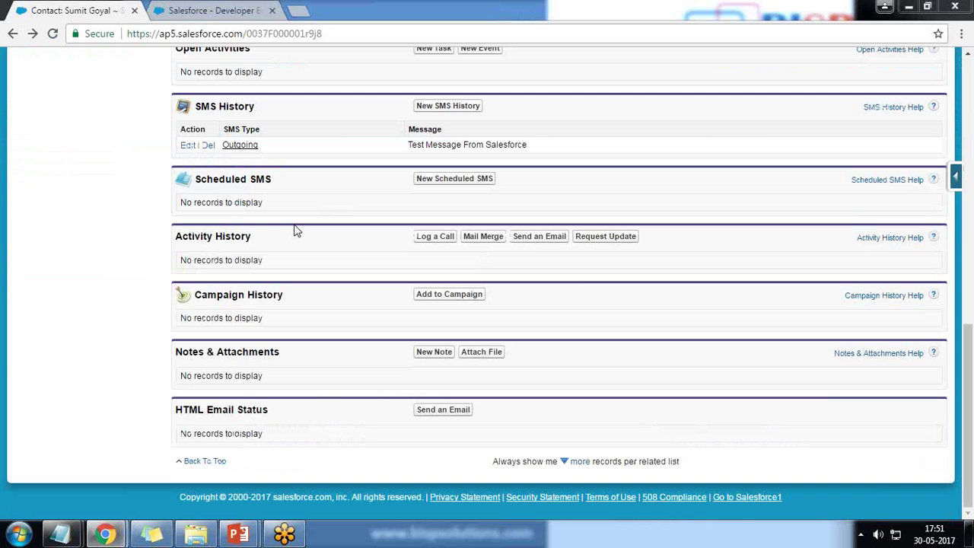